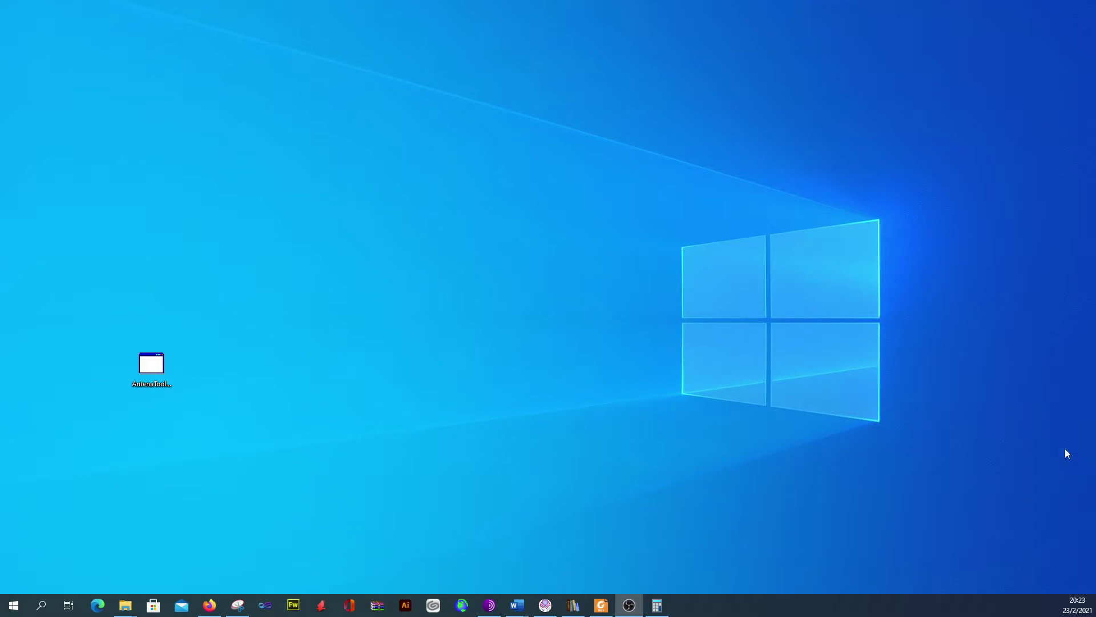
Select the AntenaToolKit shortcut on the desktop
drag(94, 333, 214, 427)
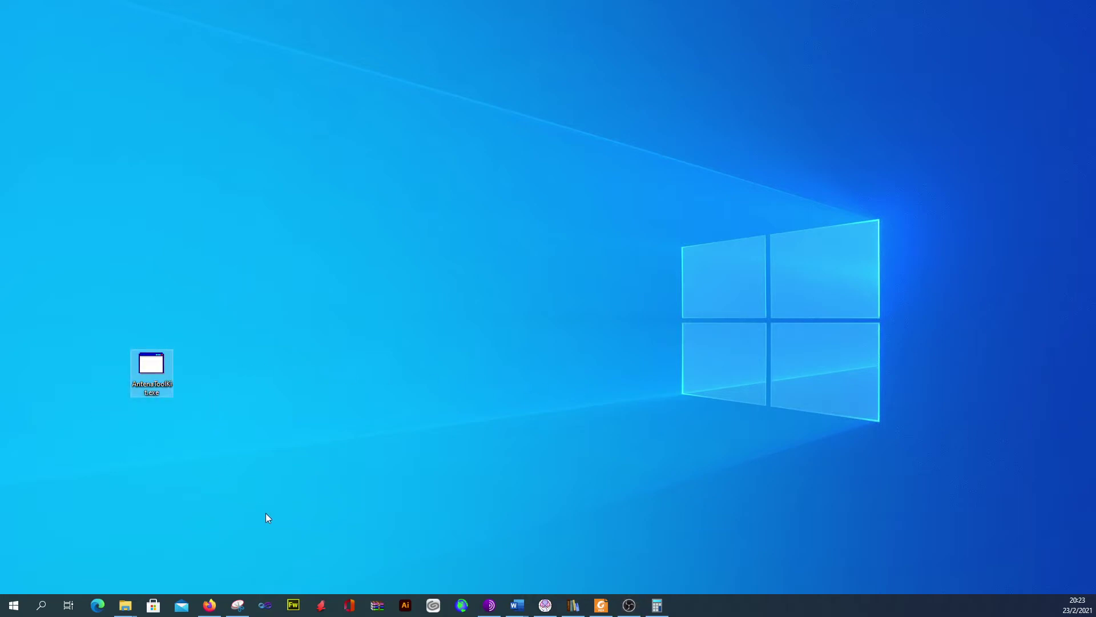
click(238, 605)
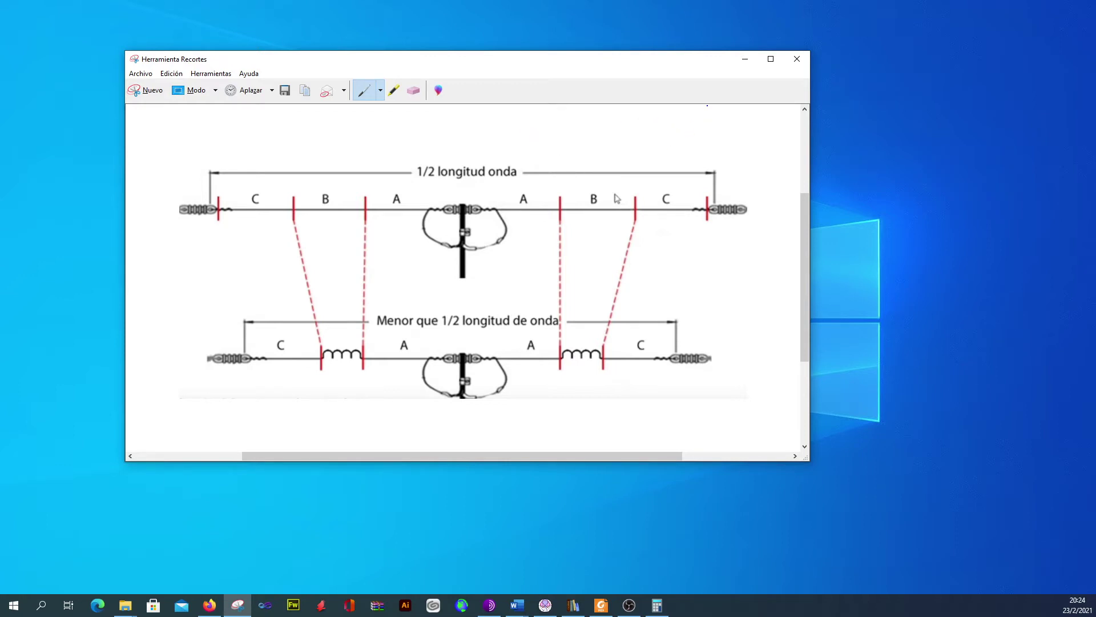
Hide the snip, launch AntenaToolKit and move its window to the screen centre
click(745, 60)
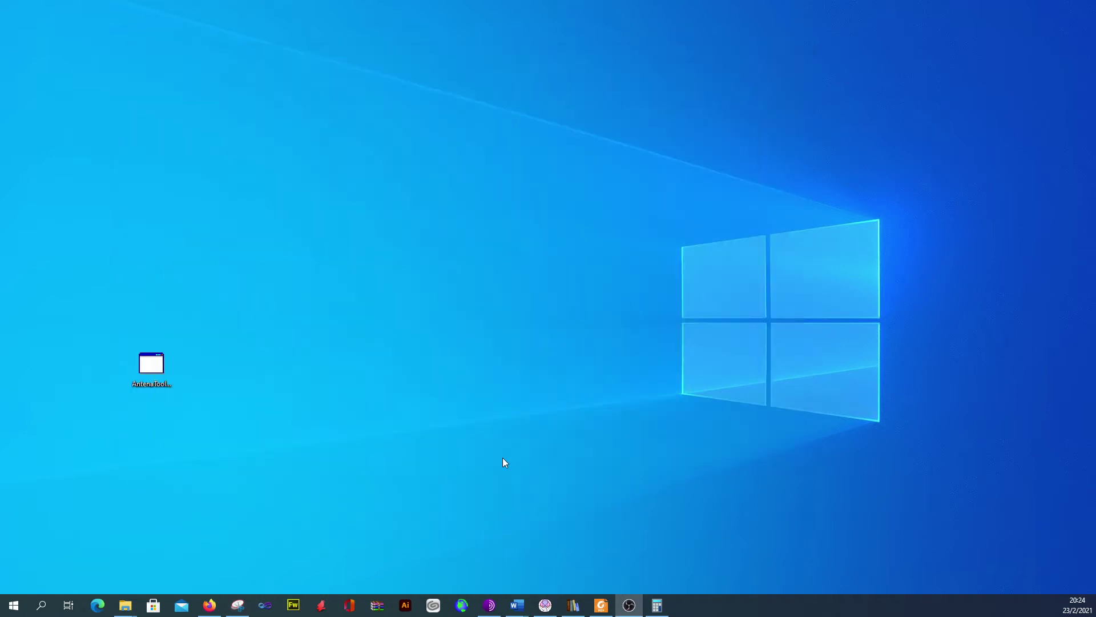
drag(121, 335, 194, 410)
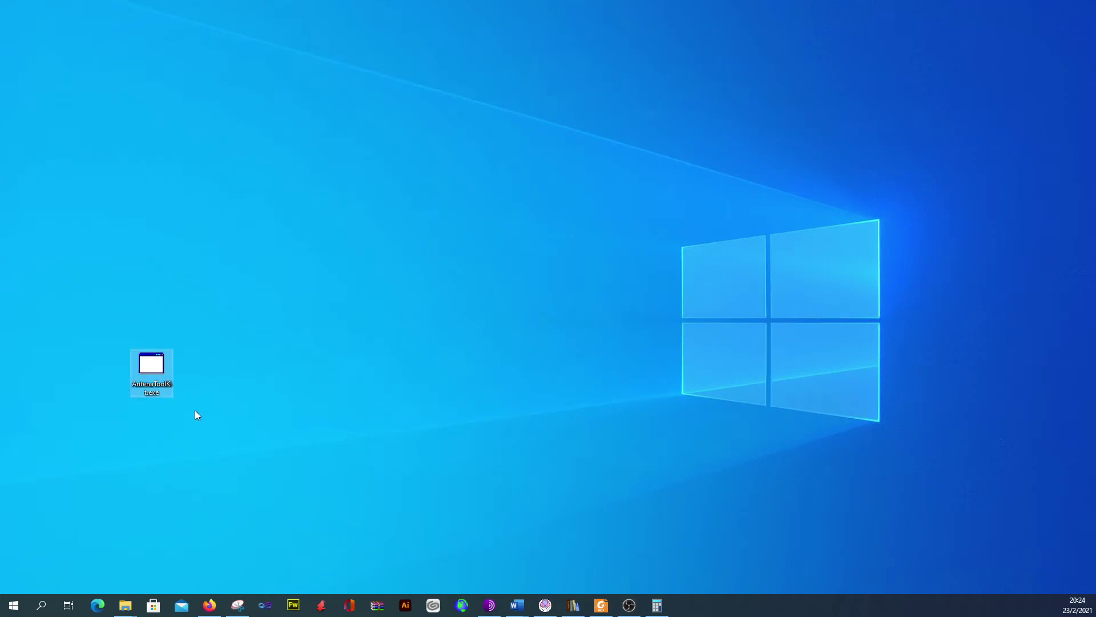
double_click(156, 369)
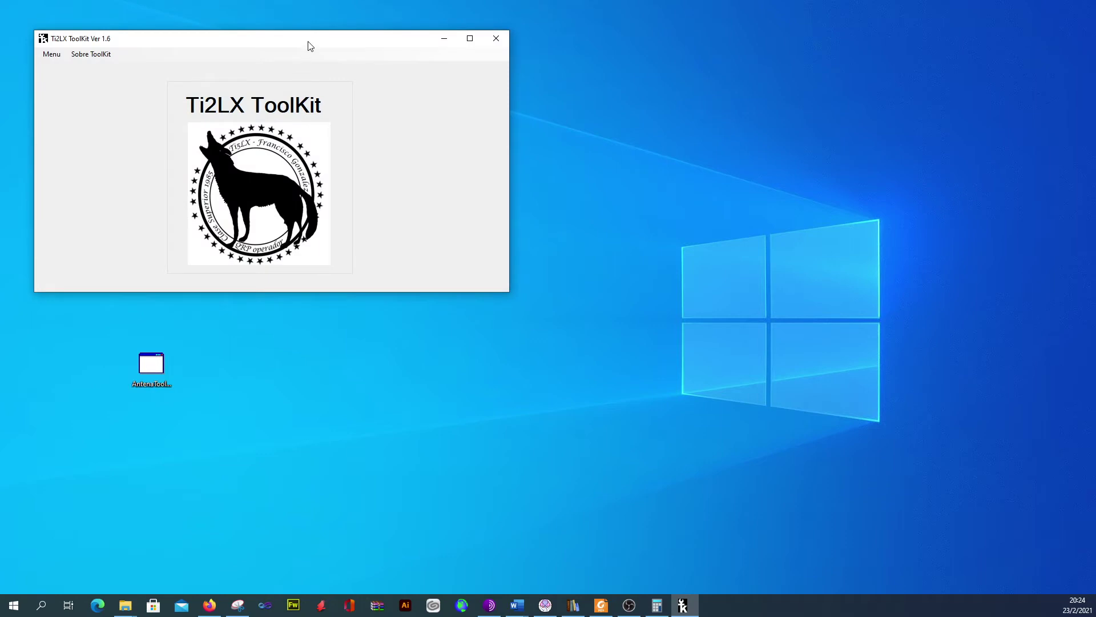
drag(309, 45, 560, 144)
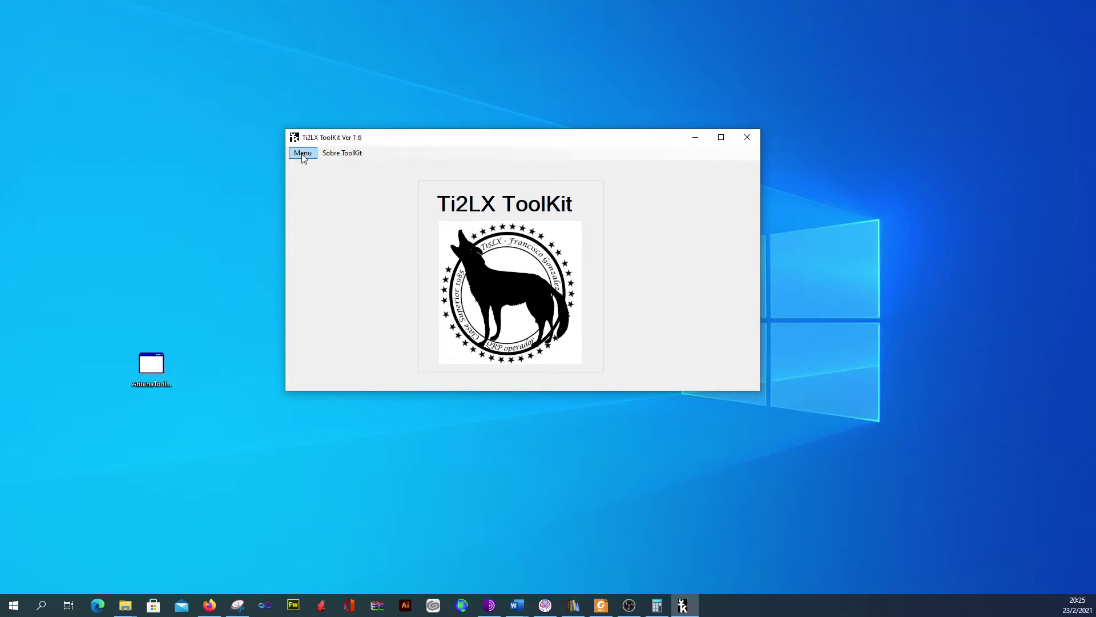
Bring the Ti2LX ToolKit window back into focus and show its Antenas calculator list
click(158, 380)
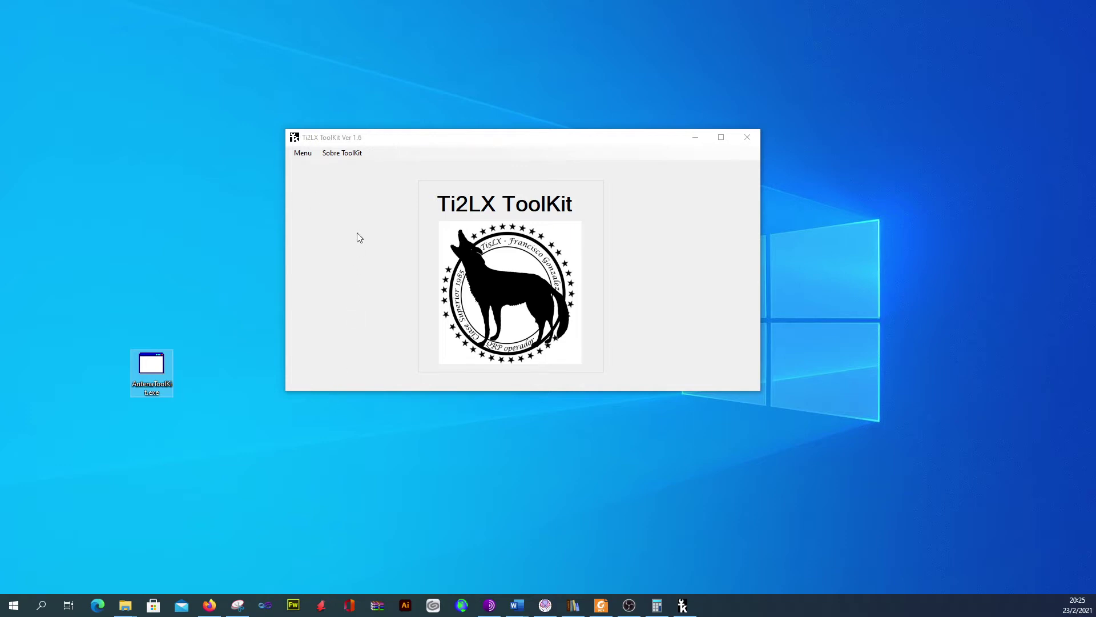
click(309, 156)
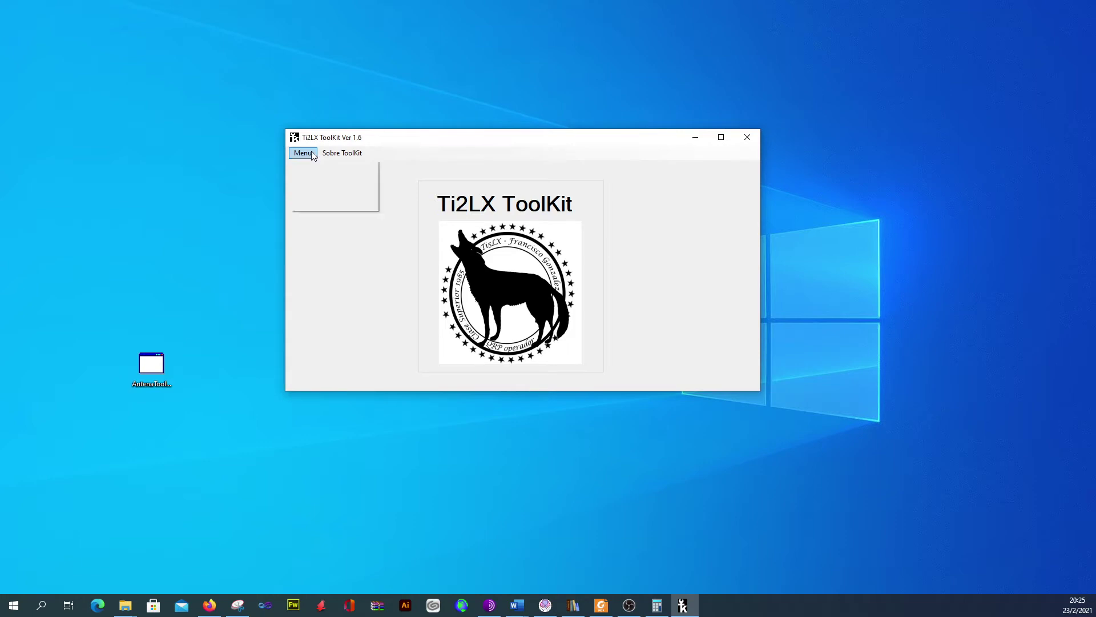
click(312, 156)
mouse_move(328, 166)
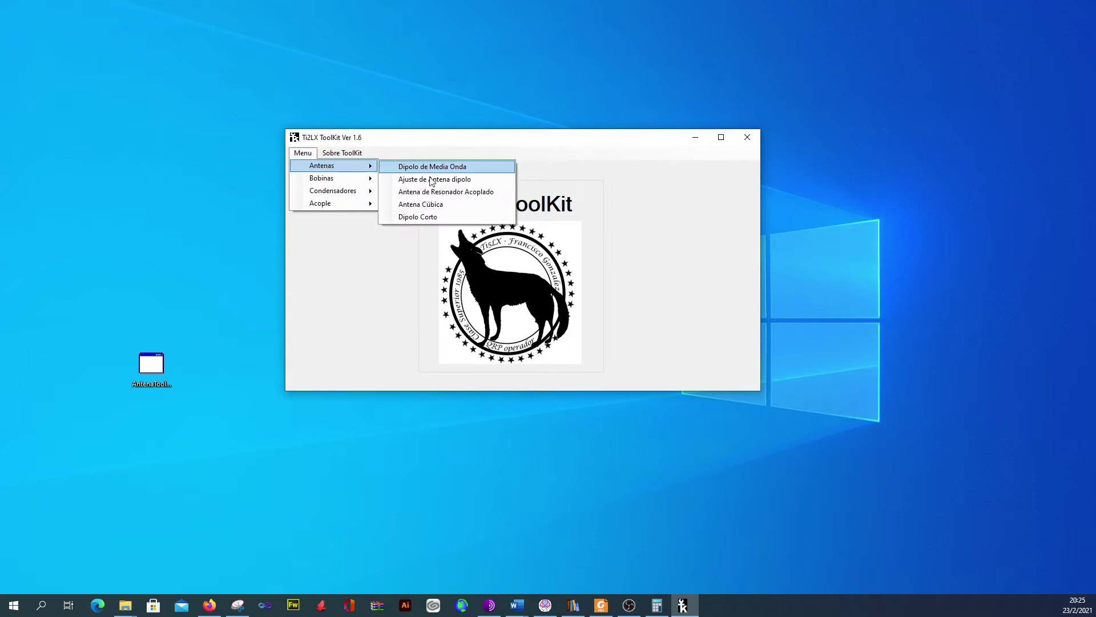
Open the Dipolo Corto calculator and place the cursor in the Frecuencia (MHz) field
click(448, 218)
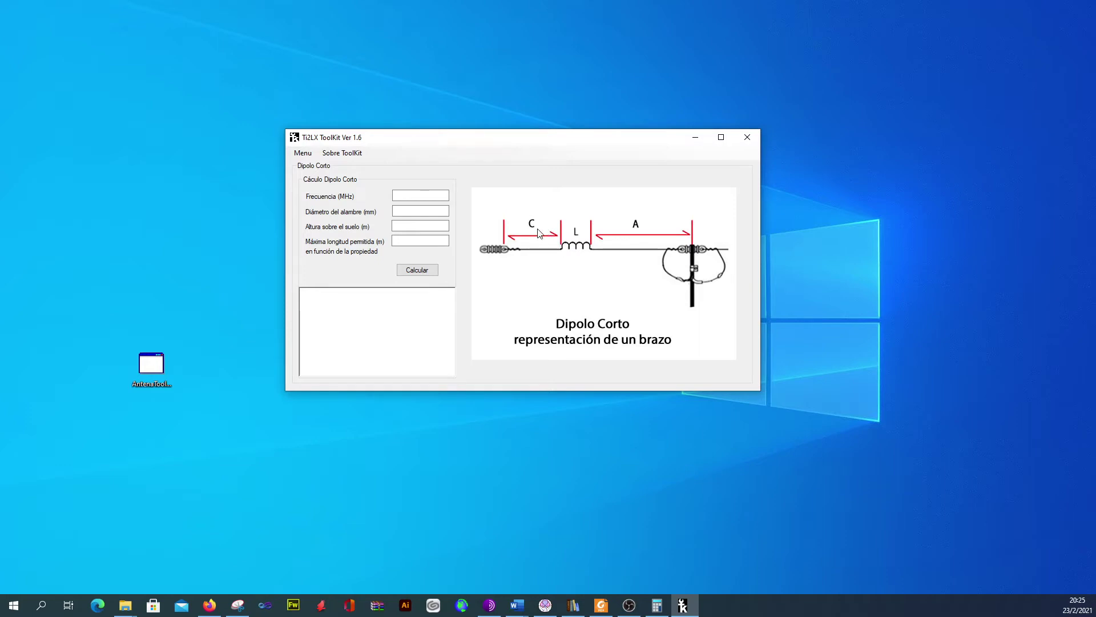
click(414, 196)
Enter 7.2 MHz frequency, 3 mm wire diameter, 7 m height and 10 m maximum length
text(7.2)
click(419, 212)
click(425, 229)
click(394, 241)
Calculate the short dipole, select the full results text and switch to Google Translate
click(433, 274)
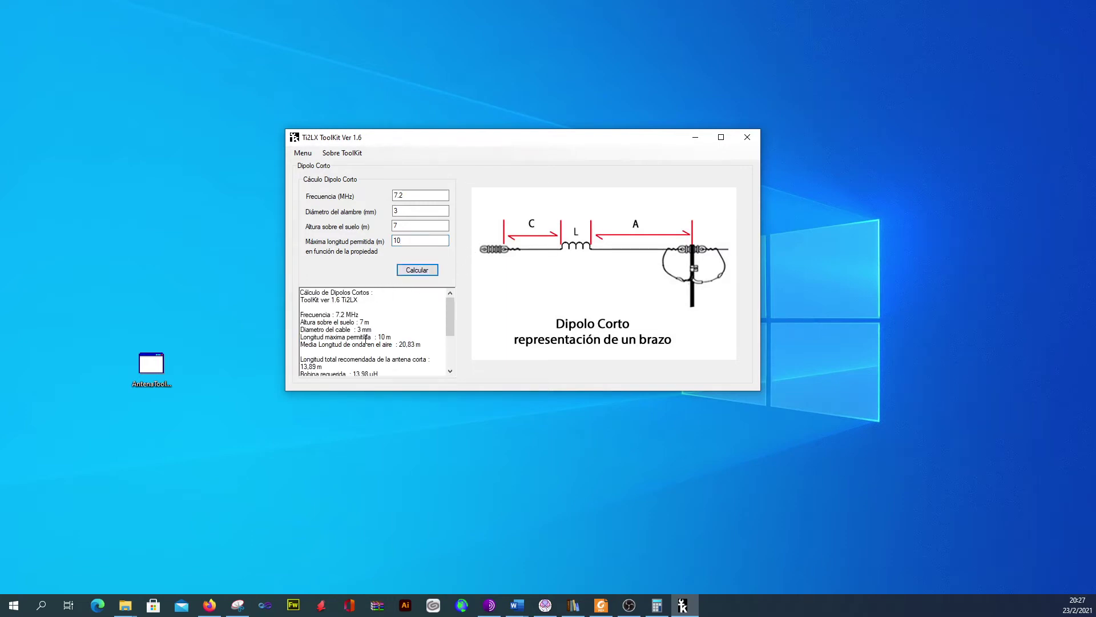
drag(305, 292, 357, 403)
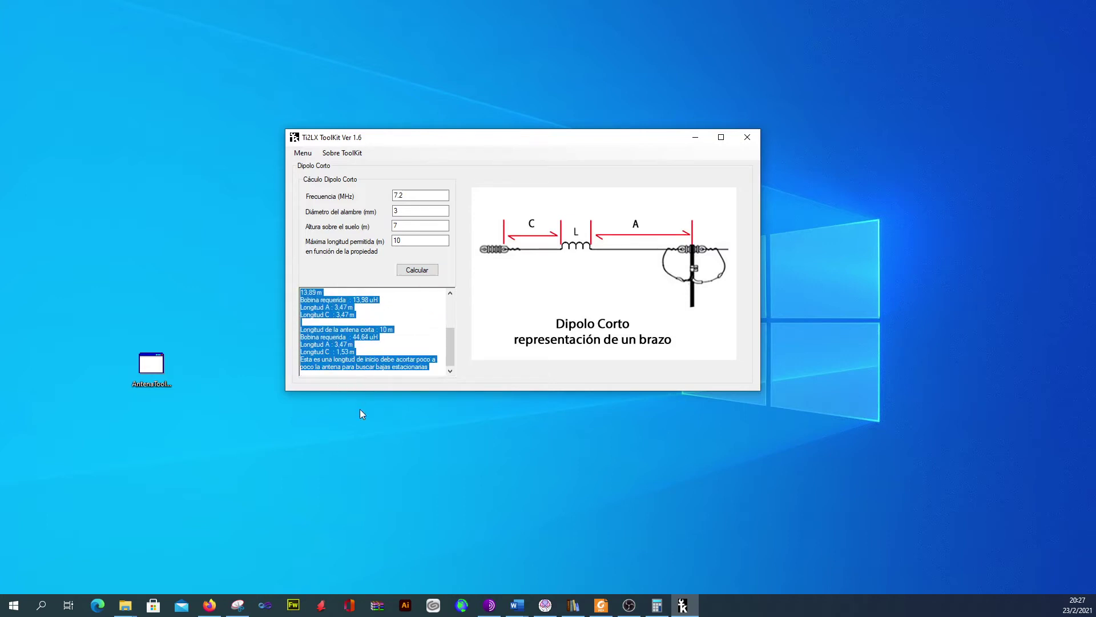
click(210, 607)
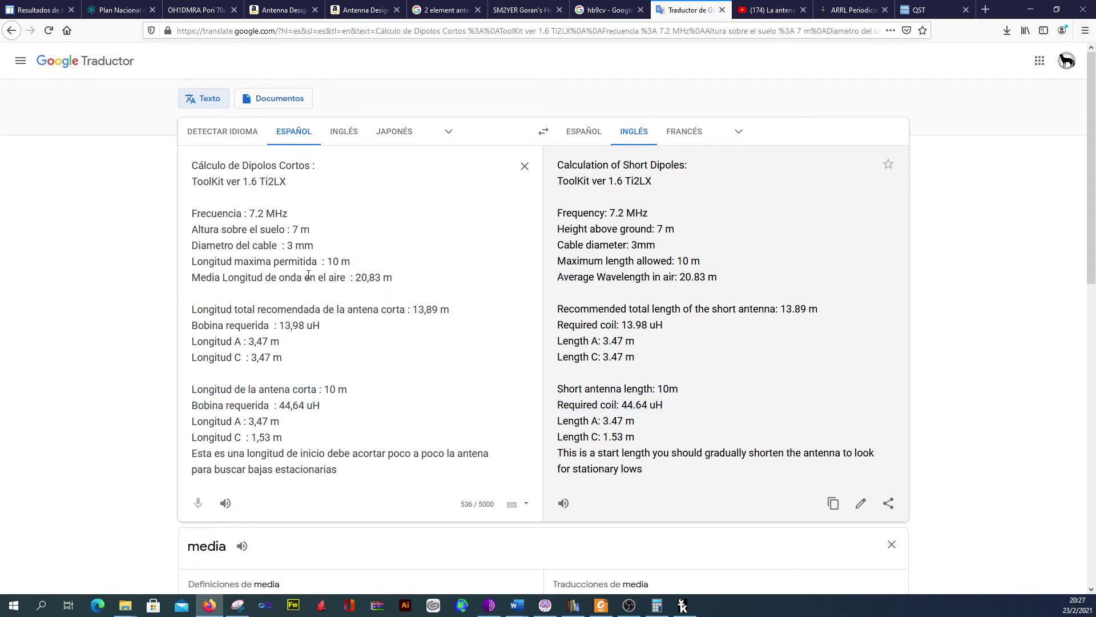
Highlight the translated 20.83 m half wavelength, 7.2 MHz, 7 m height and 10 m maximum length
drag(302, 276, 191, 277)
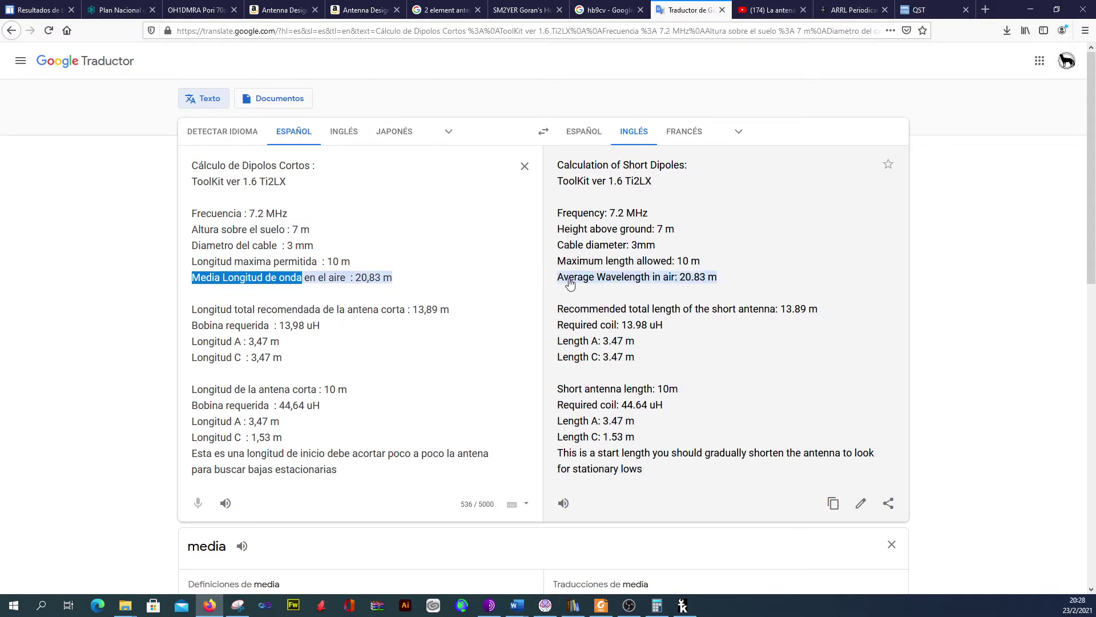
click(225, 281)
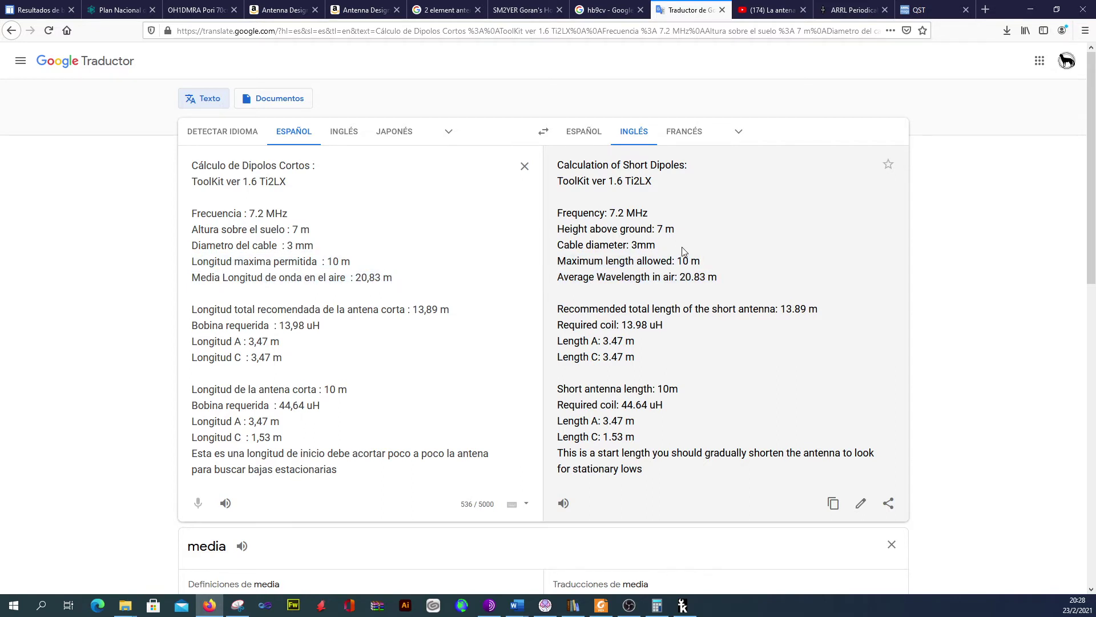
drag(721, 281, 683, 283)
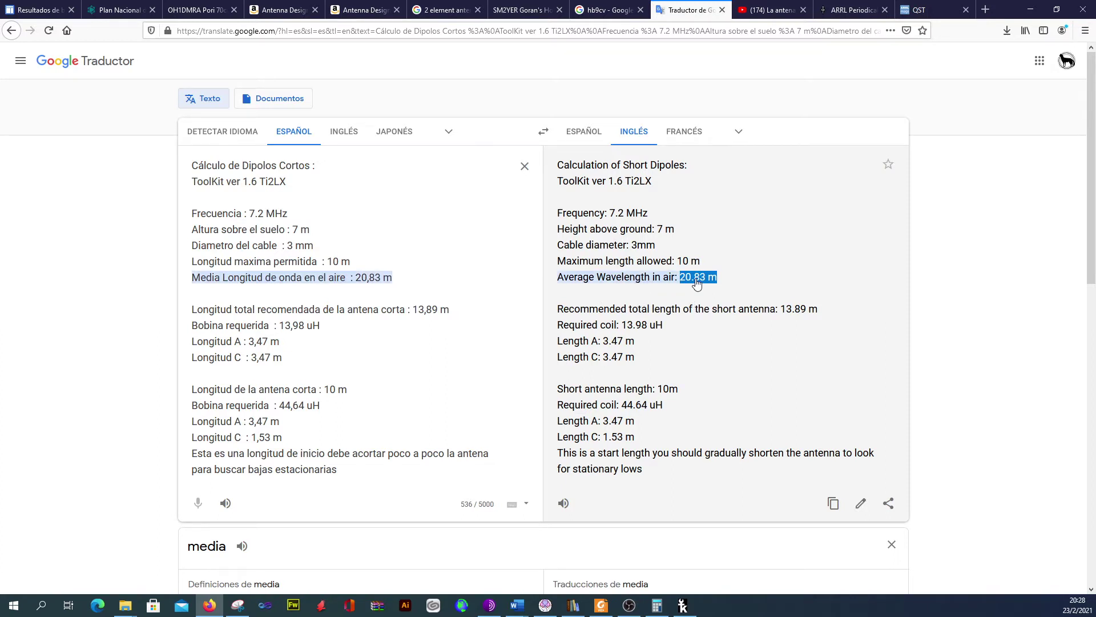
drag(667, 214, 609, 213)
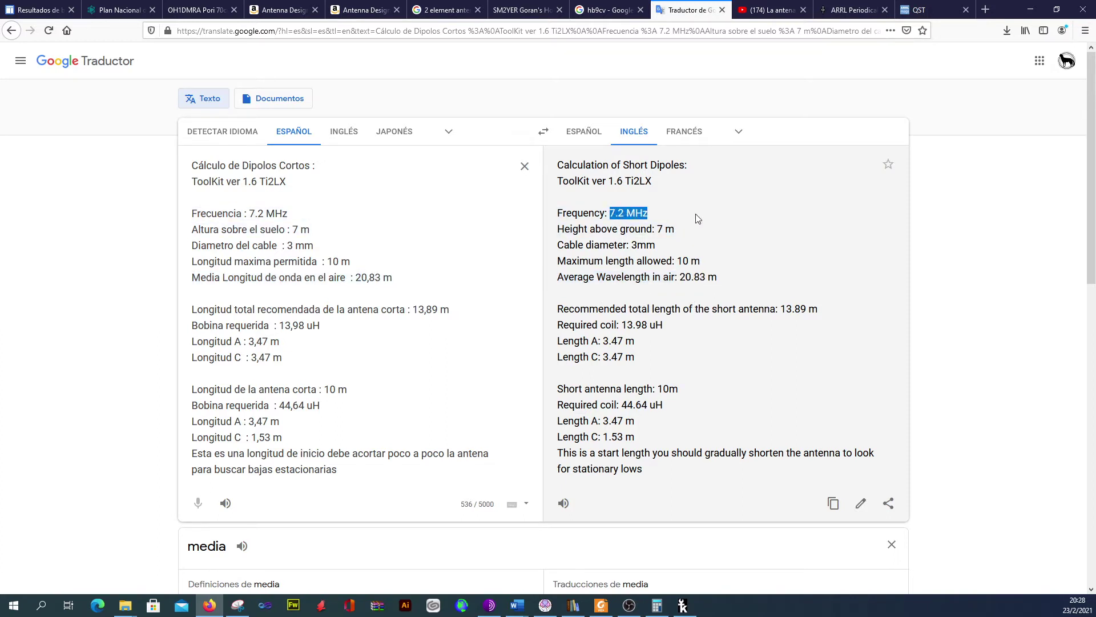
drag(676, 229, 632, 247)
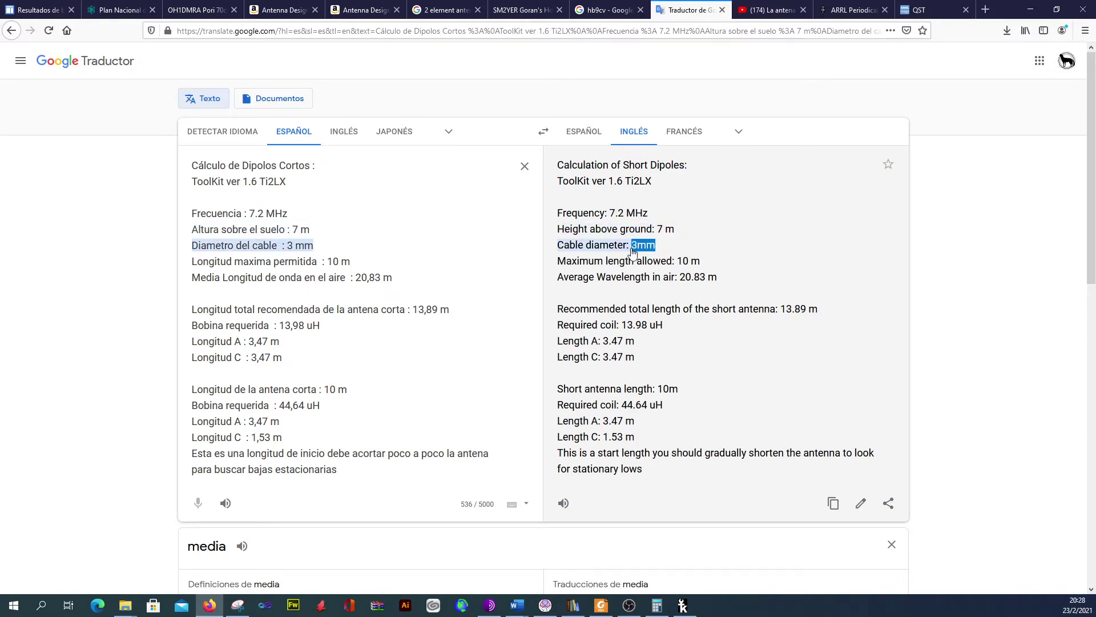
click(712, 268)
drag(712, 267, 680, 262)
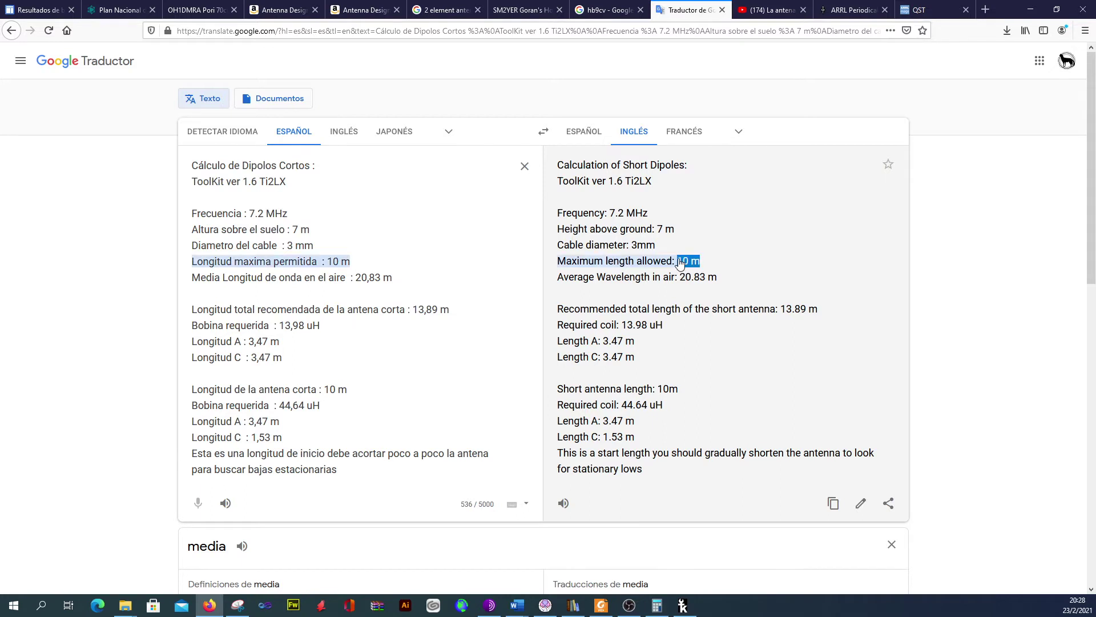
click(811, 270)
drag(643, 358, 555, 313)
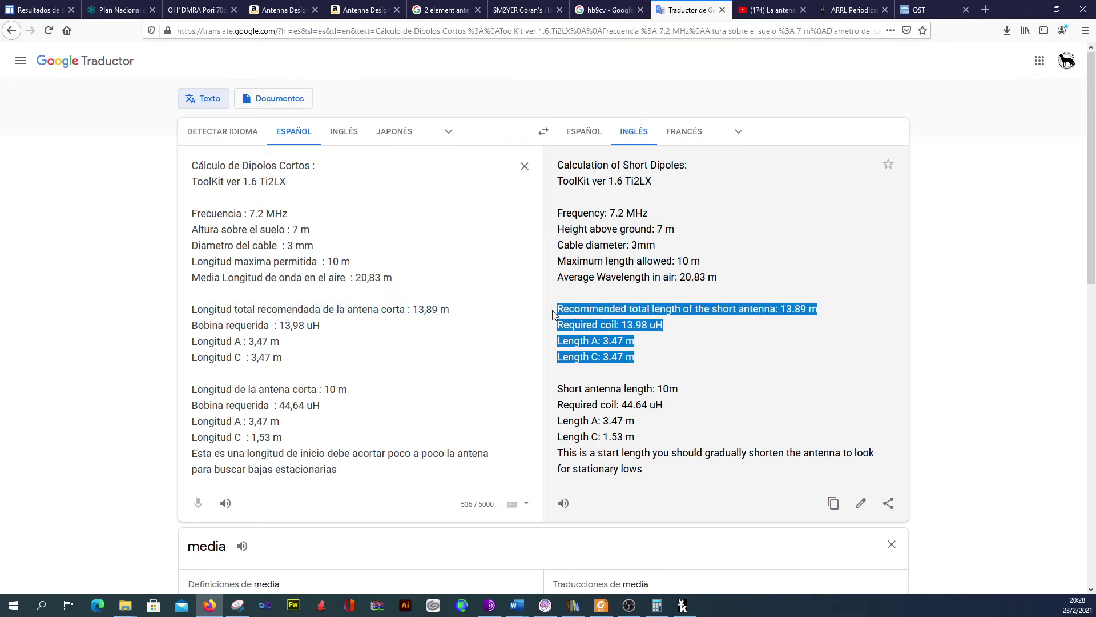
click(748, 361)
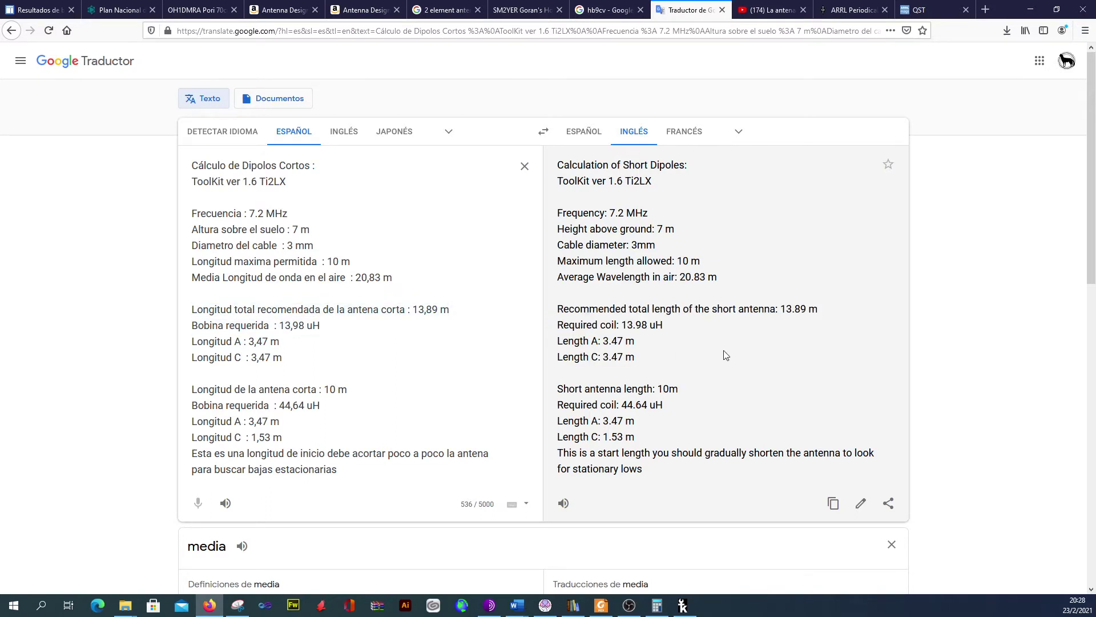
drag(663, 327, 624, 332)
drag(826, 312, 778, 320)
drag(697, 394, 661, 390)
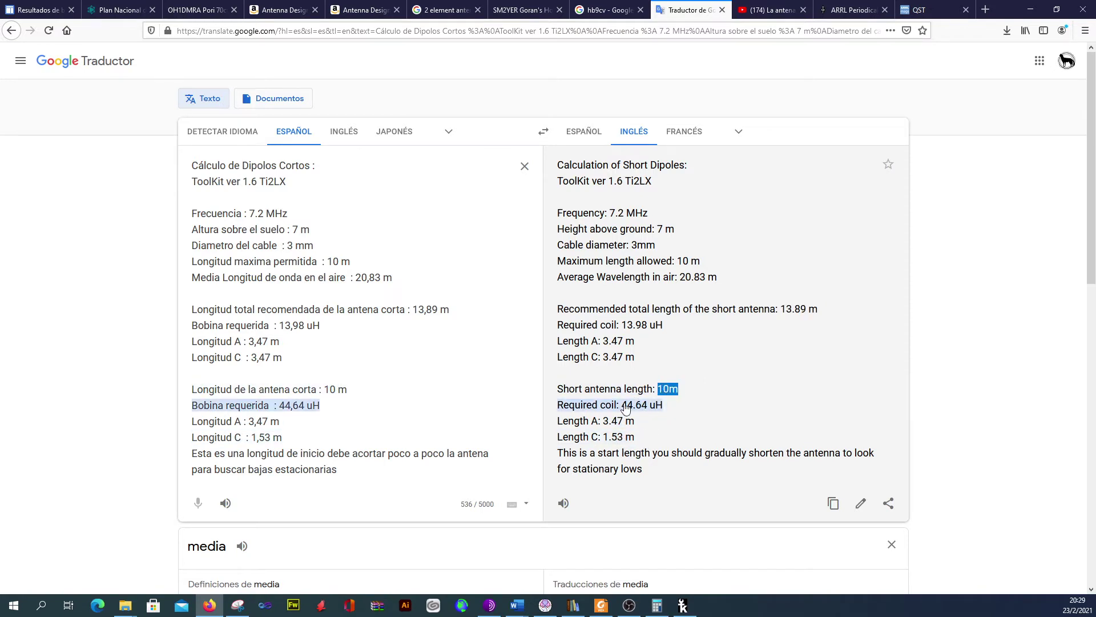
click(685, 398)
drag(646, 427, 603, 424)
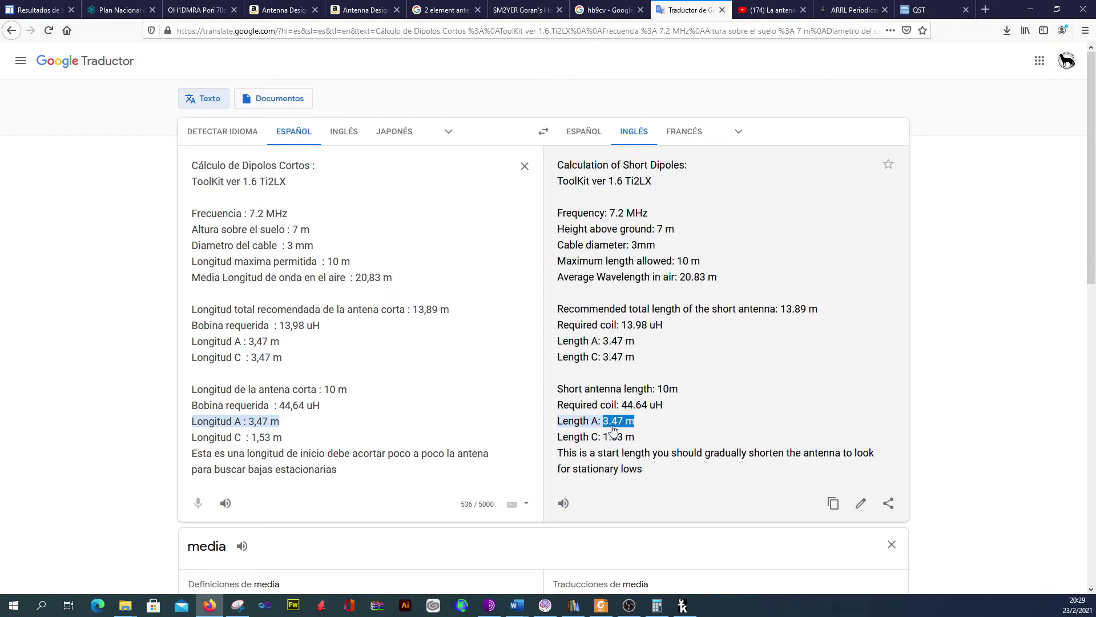
drag(647, 438, 602, 444)
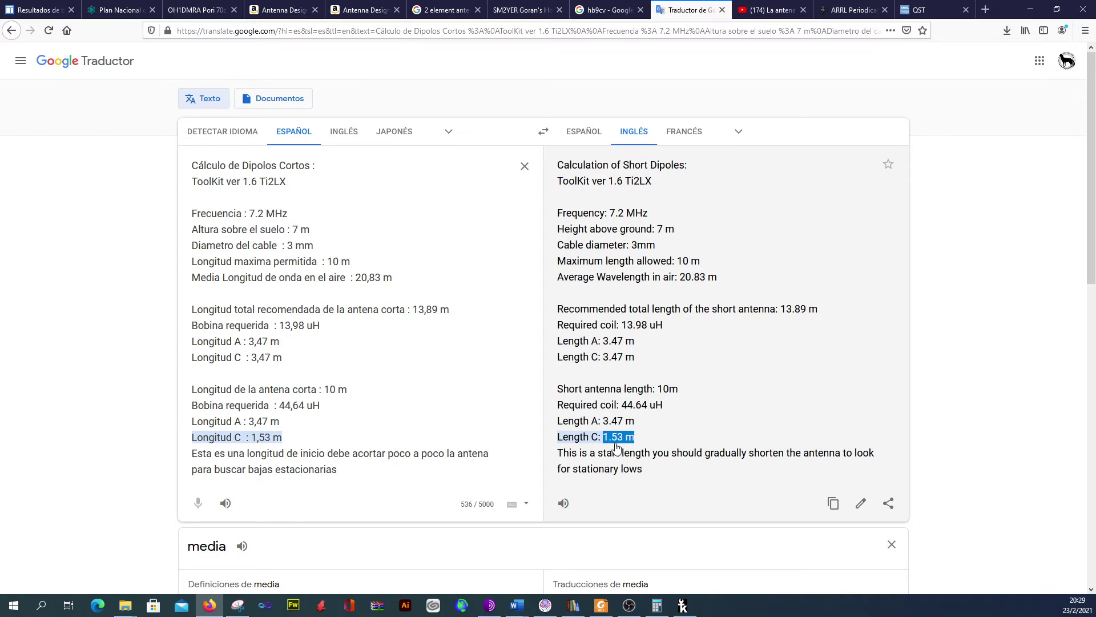
click(651, 429)
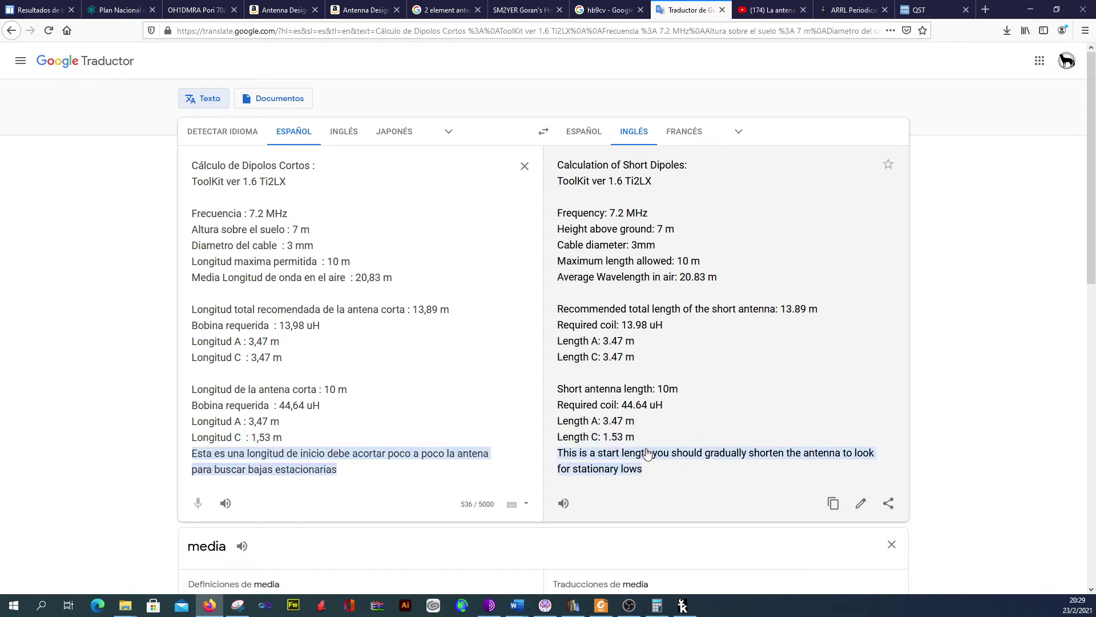
drag(656, 467, 577, 459)
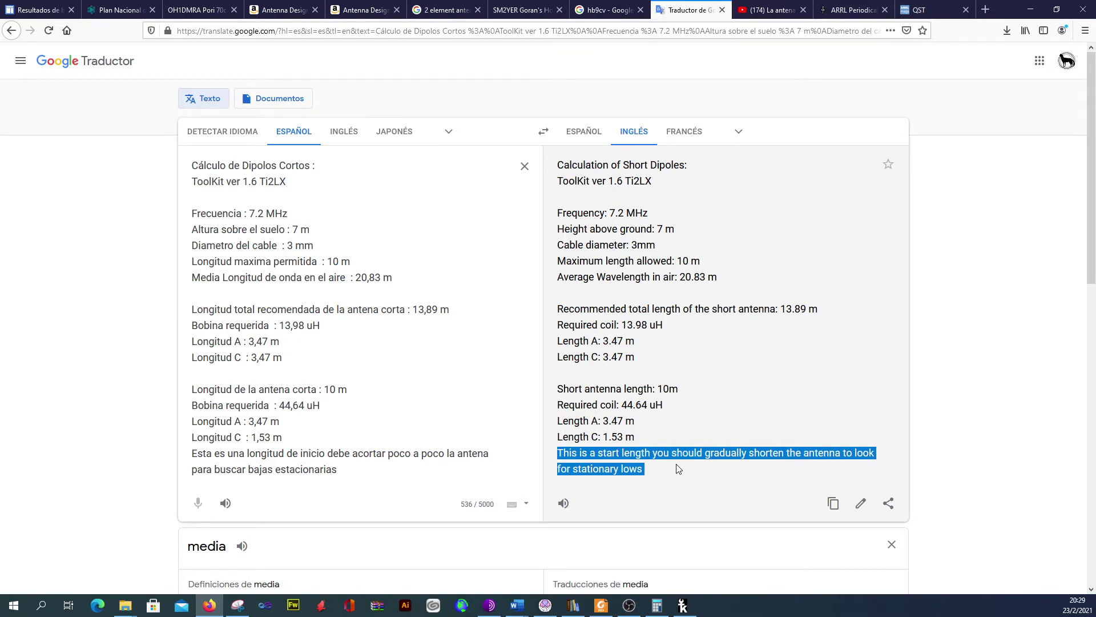
drag(702, 483, 567, 453)
drag(833, 317, 783, 318)
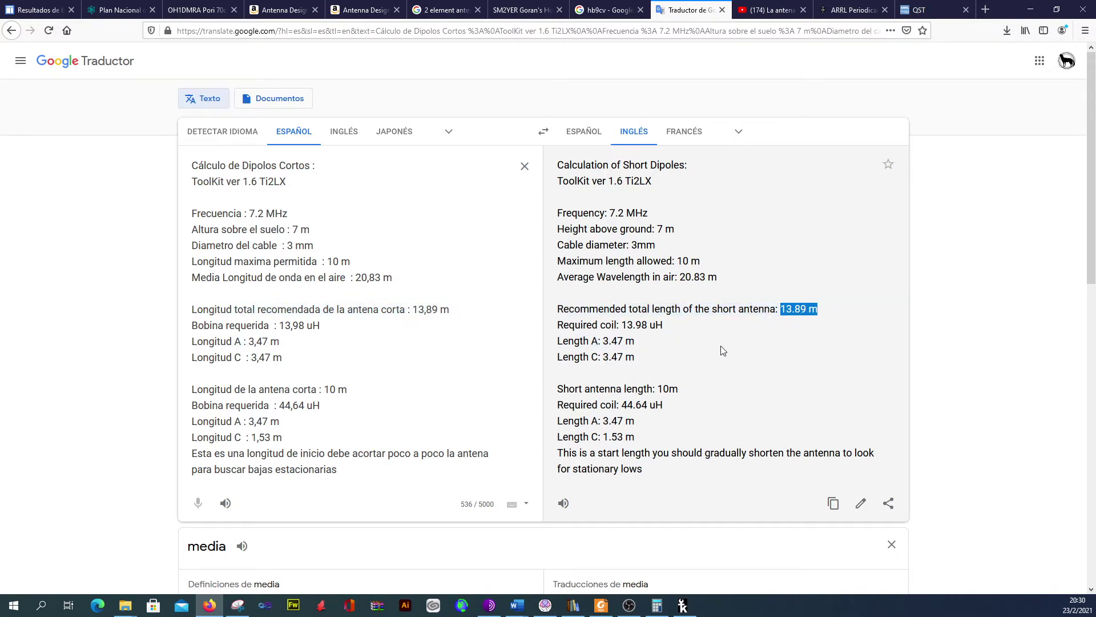
drag(708, 392, 660, 393)
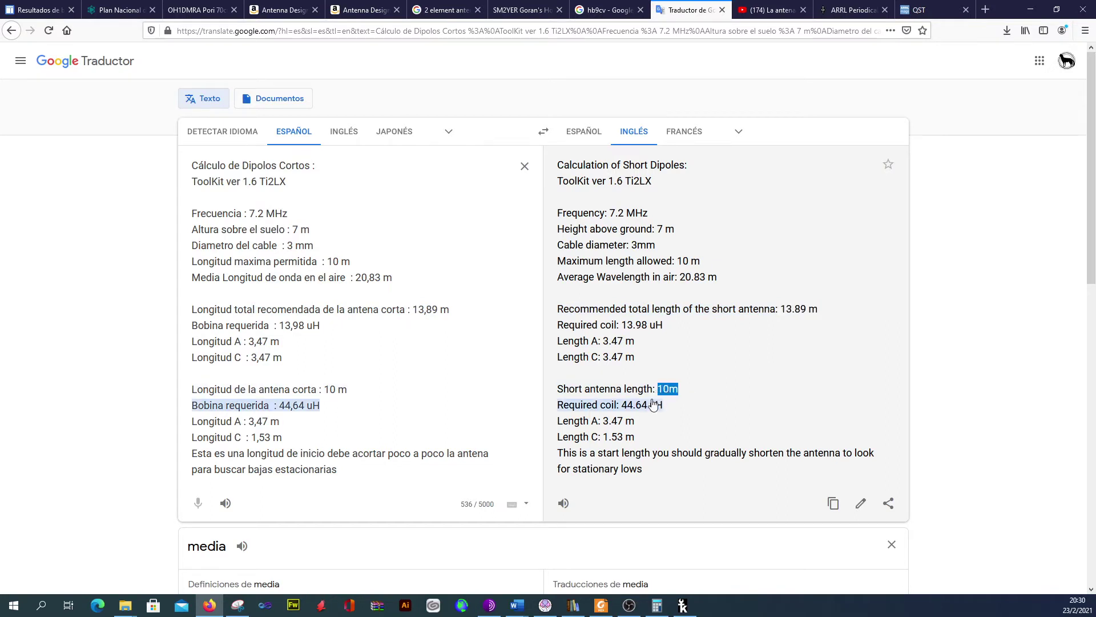
click(677, 406)
drag(680, 393, 566, 395)
drag(657, 439, 589, 408)
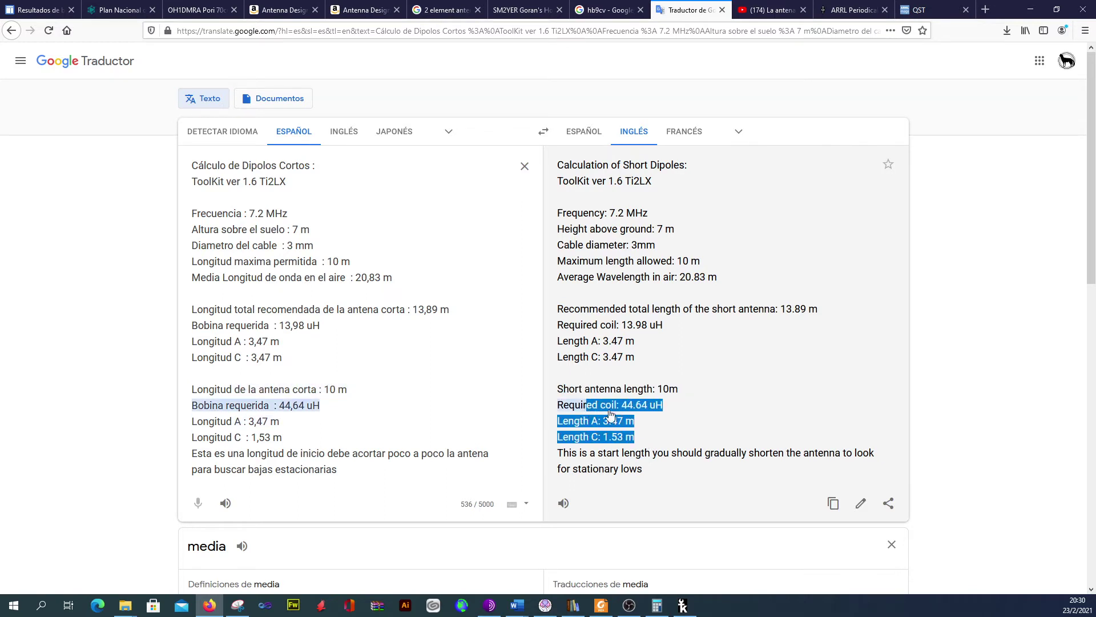
click(678, 421)
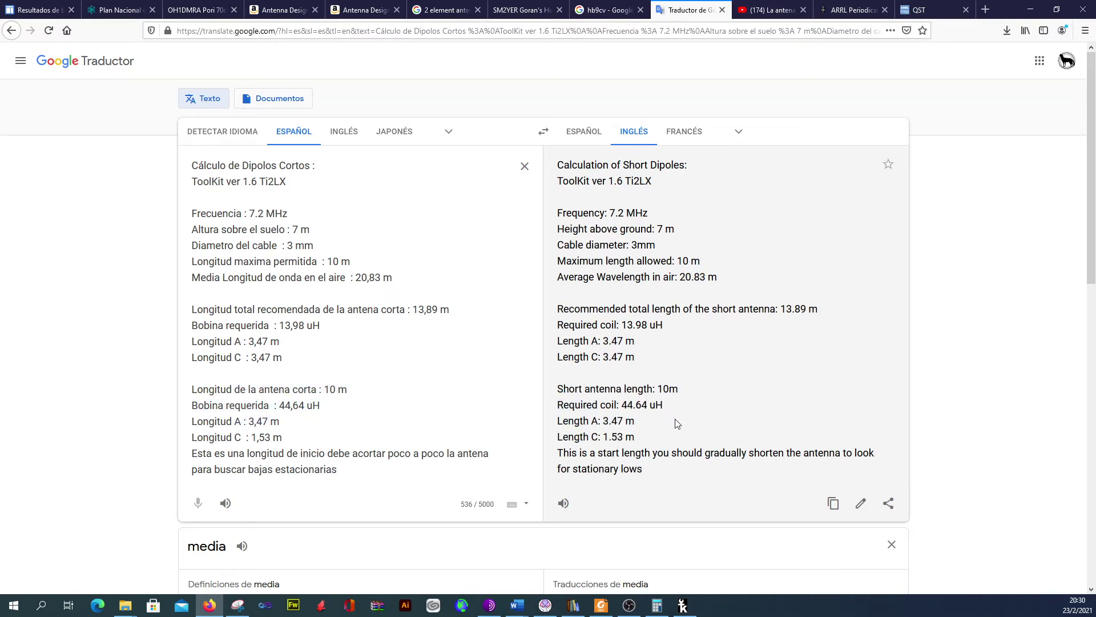
drag(643, 439, 558, 387)
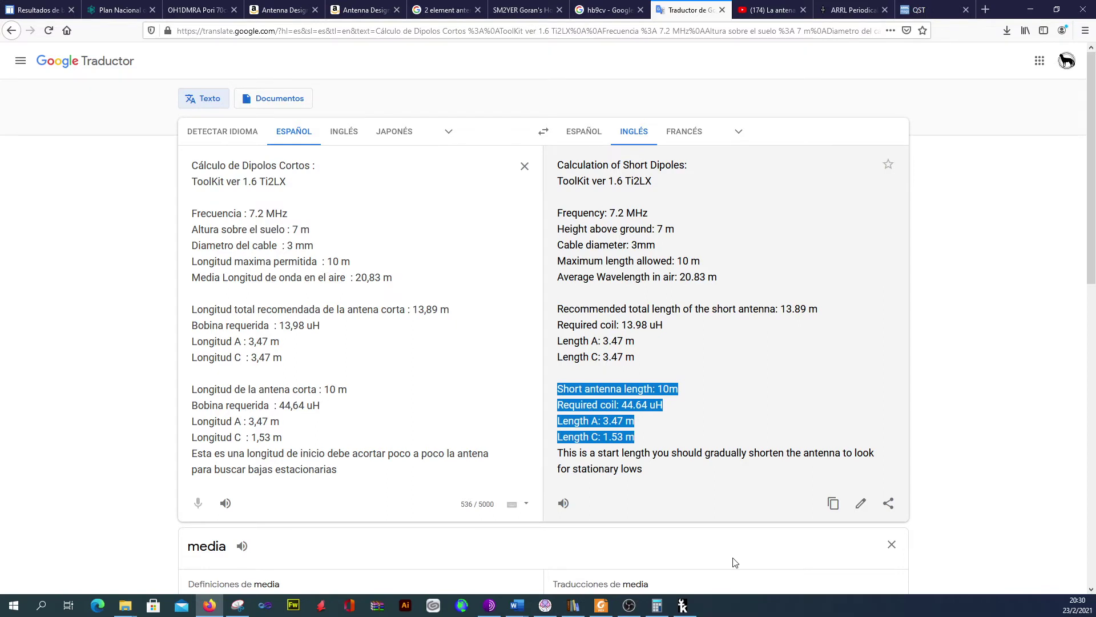
Minimize Firefox and select the value 10 in the Máxima longitud permitida field
click(1030, 8)
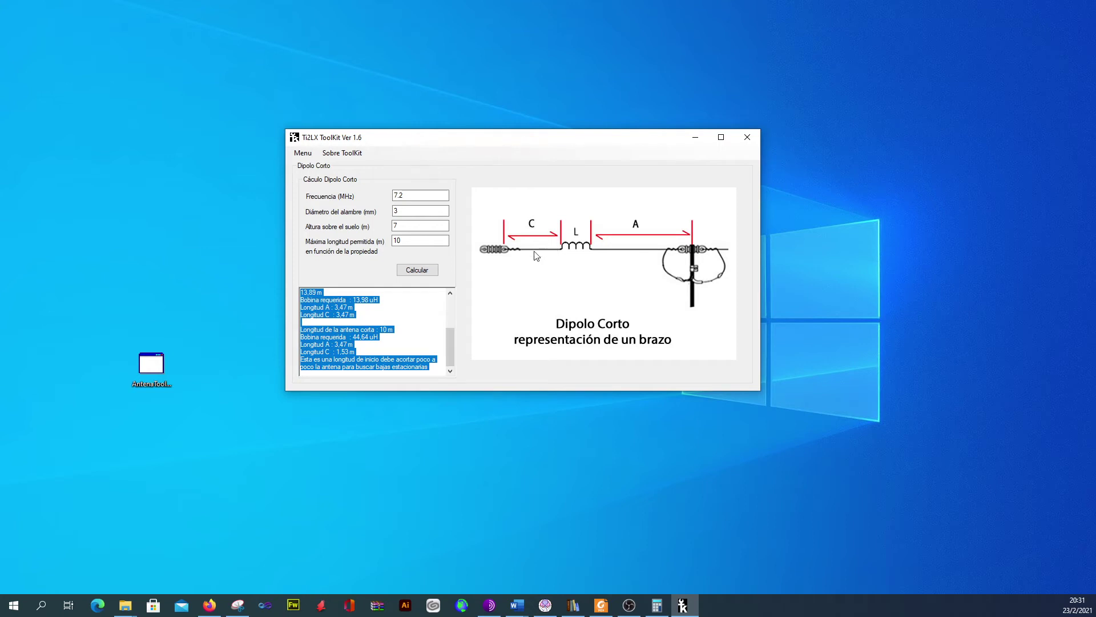
click(409, 240)
double_click(409, 239)
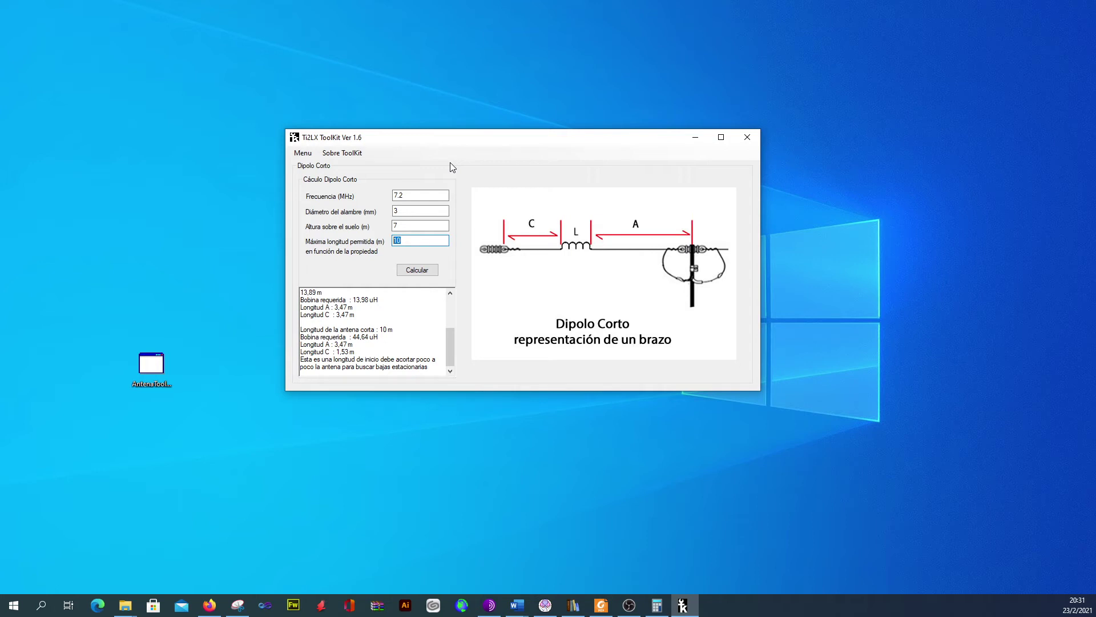
Deselect the 10 m maximum length value in the Dipolo Corto calculator
click(437, 240)
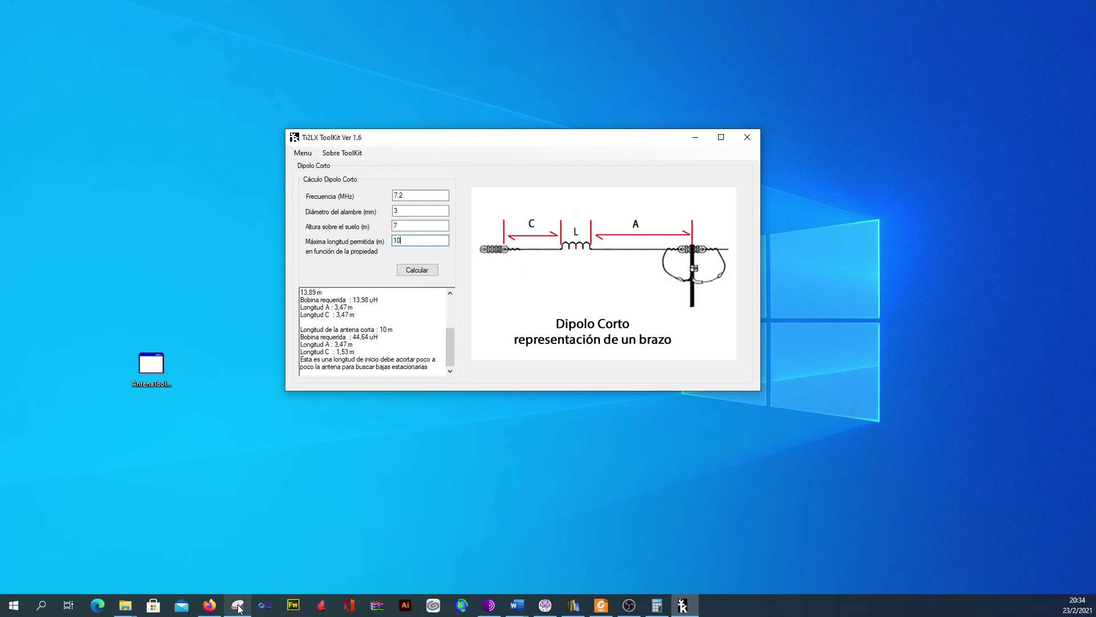
Highlight the translated 10 m results: 44.64 uH coil, Length A 3.47 m, Length C 1.53 m
click(210, 605)
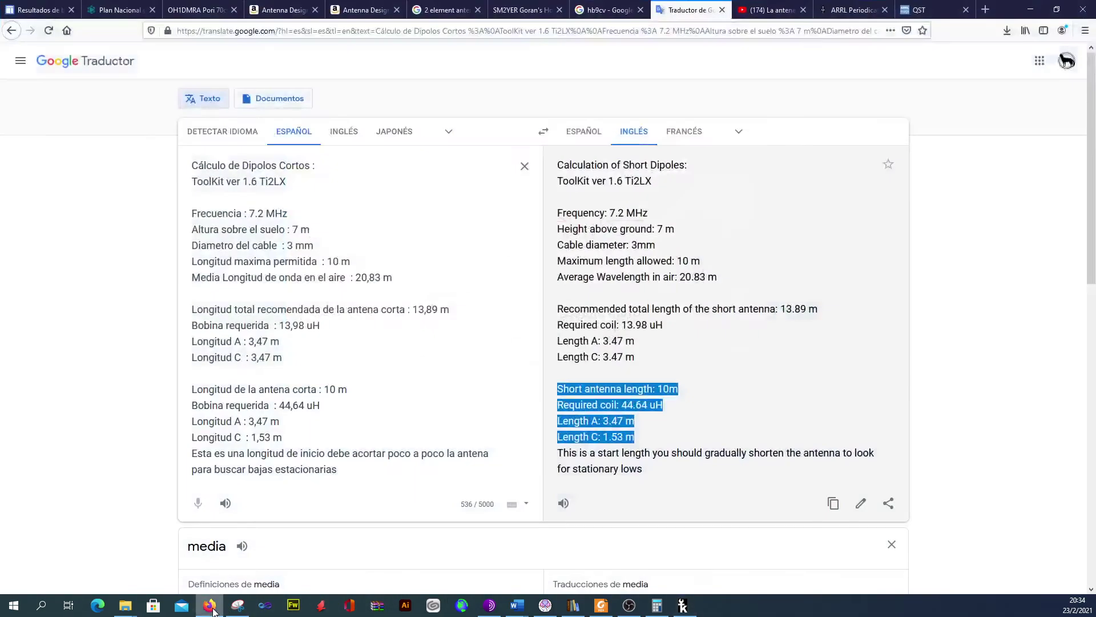
click(642, 449)
drag(637, 438, 557, 392)
click(651, 437)
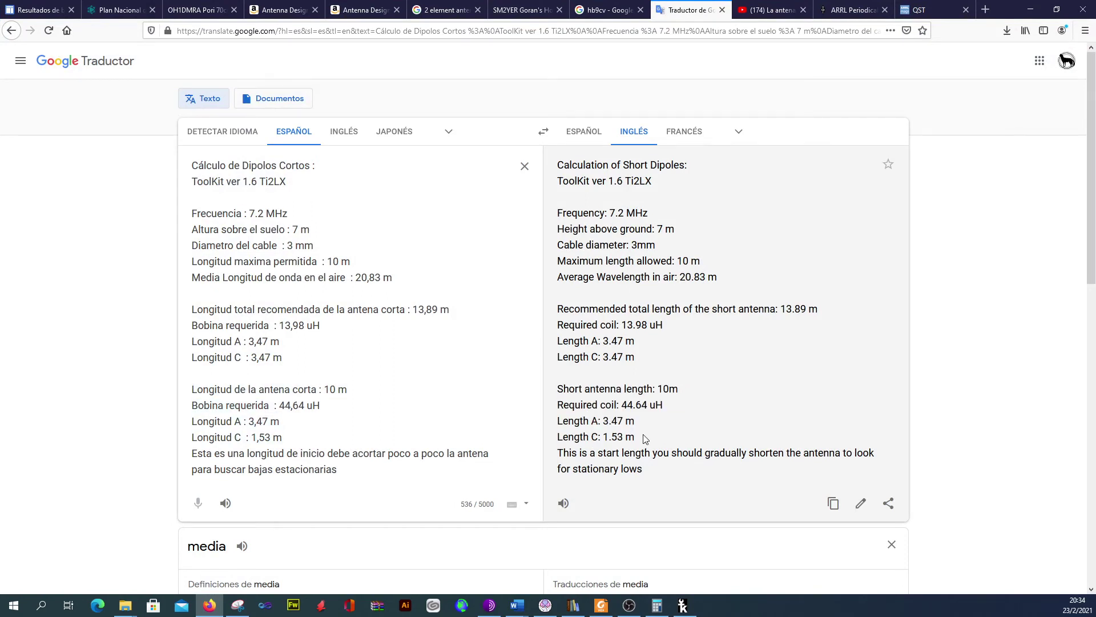
drag(639, 438, 560, 393)
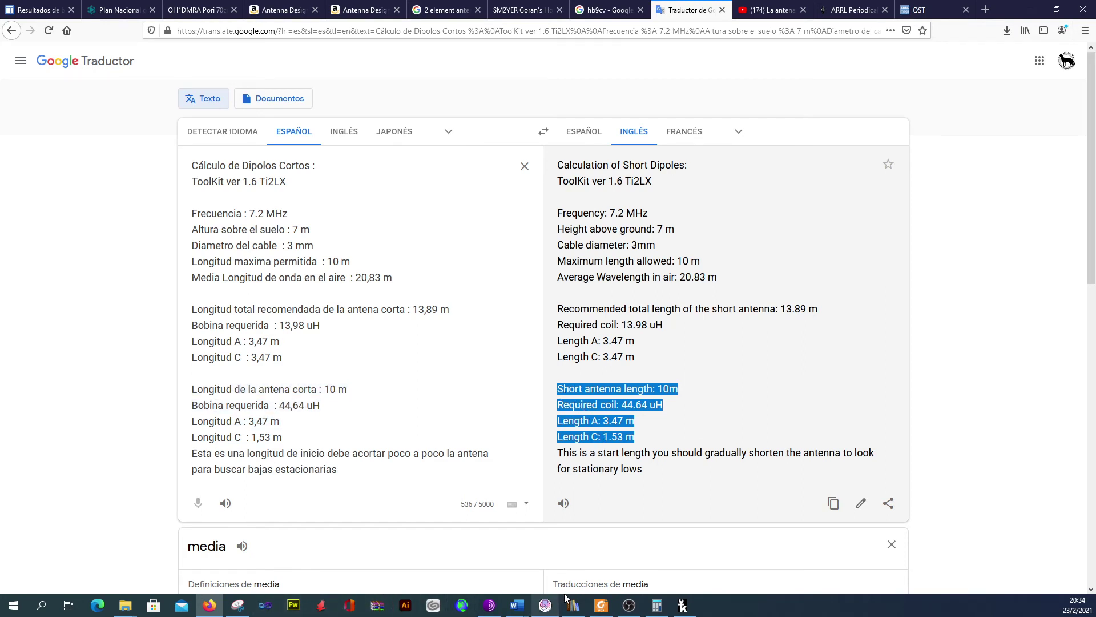
click(546, 607)
Rotate and zoom the 3-D view, select left-end wire 3, then return to the Geometry table
drag(522, 276, 556, 402)
drag(523, 574, 547, 571)
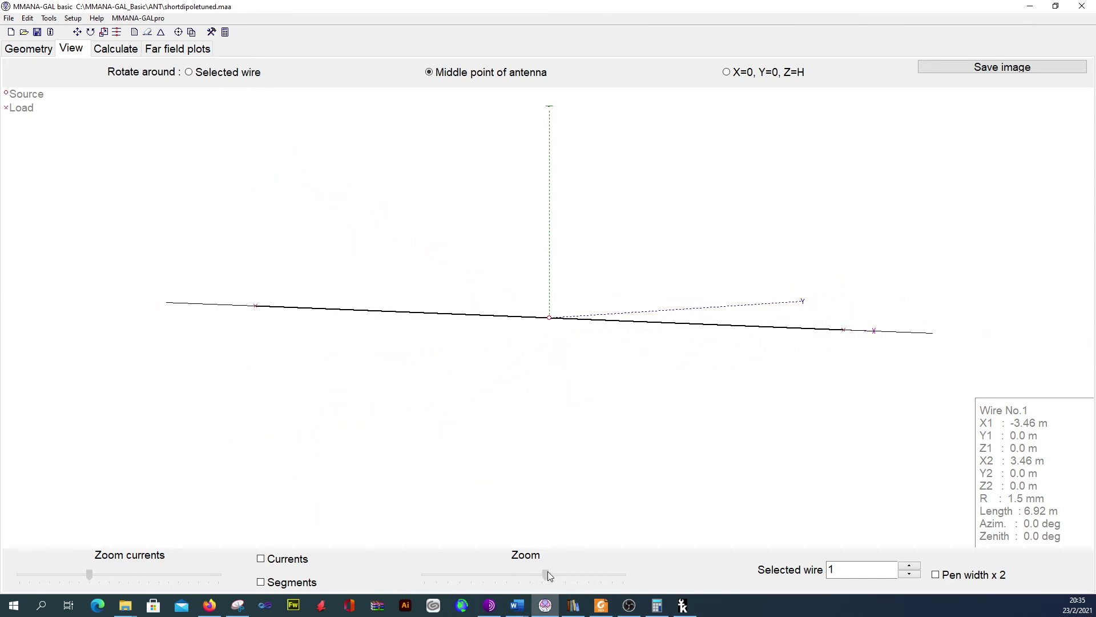
mouse_move(382, 342)
mouse_down()
mouse_move(394, 347)
mouse_move(384, 348)
mouse_up()
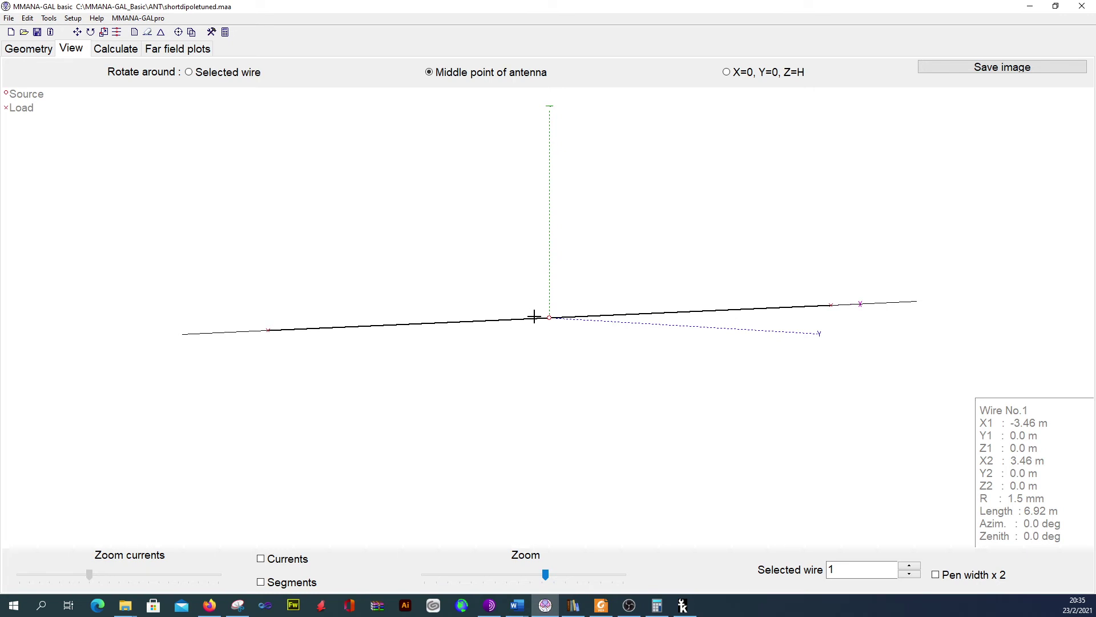
click(255, 330)
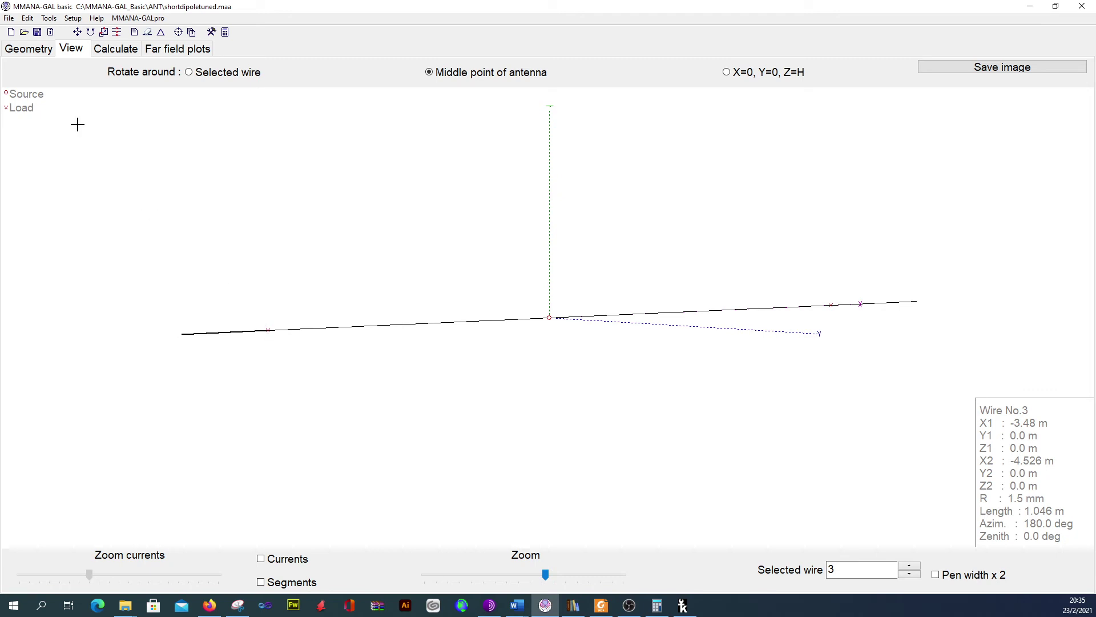
click(33, 48)
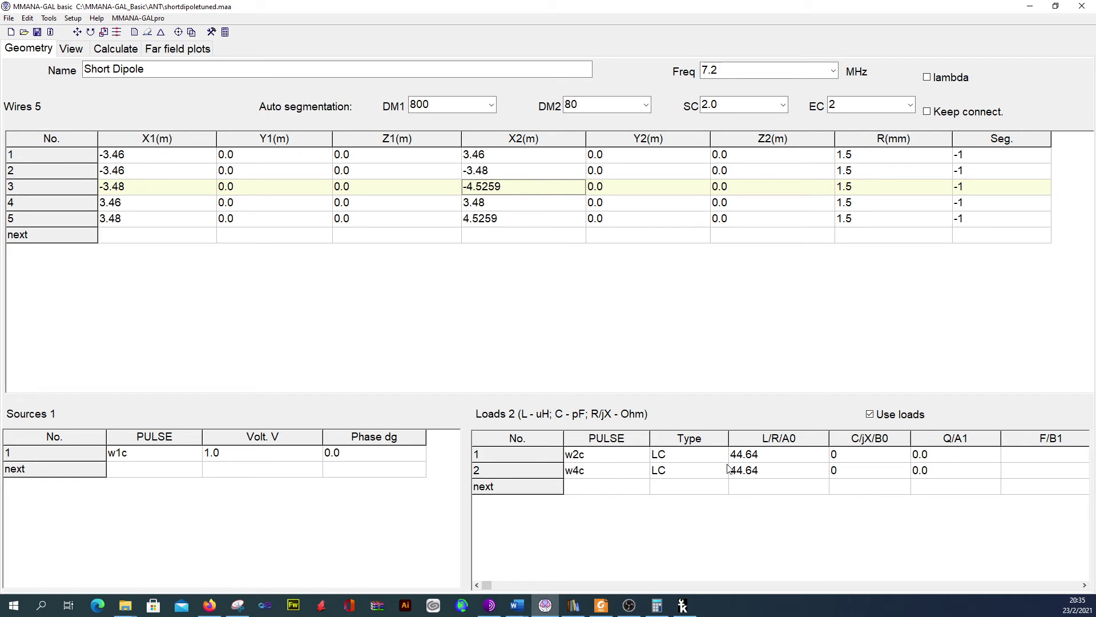
Switch to the 3-D view and rotate the dipole and its loading coils to several angles
click(71, 49)
drag(693, 397, 592, 377)
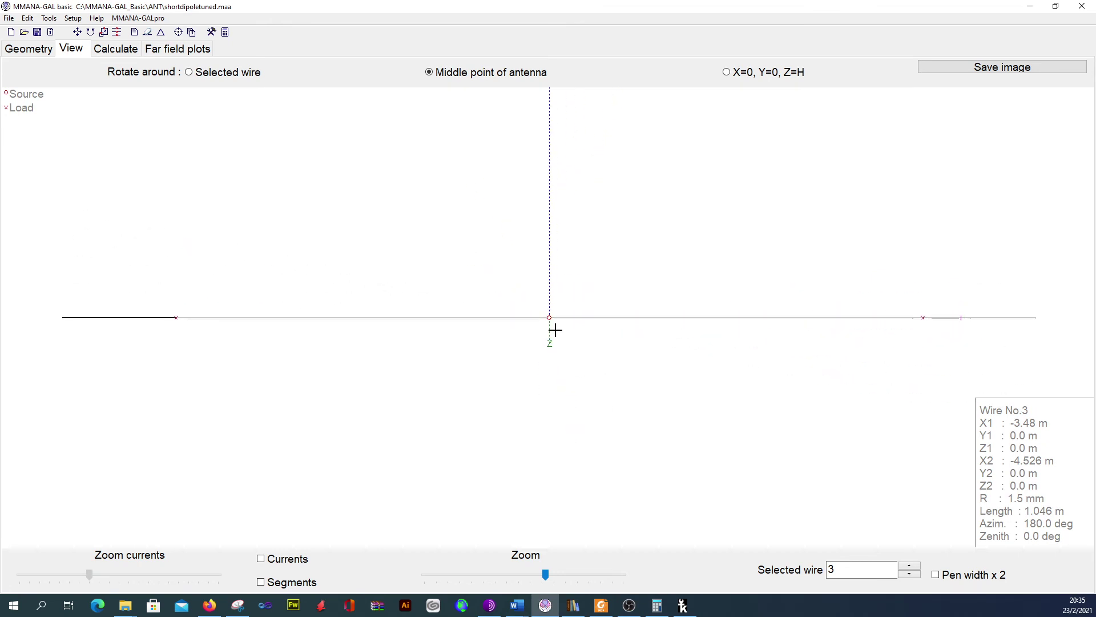
mouse_move(556, 328)
mouse_down()
mouse_move(519, 362)
mouse_move(556, 318)
mouse_up()
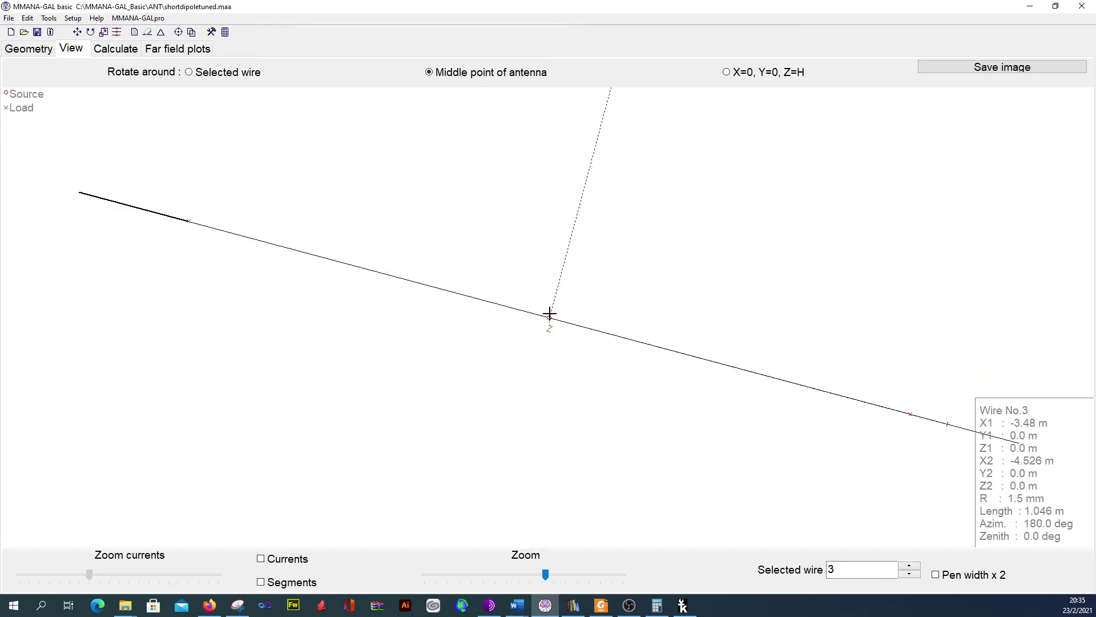
drag(502, 341, 500, 364)
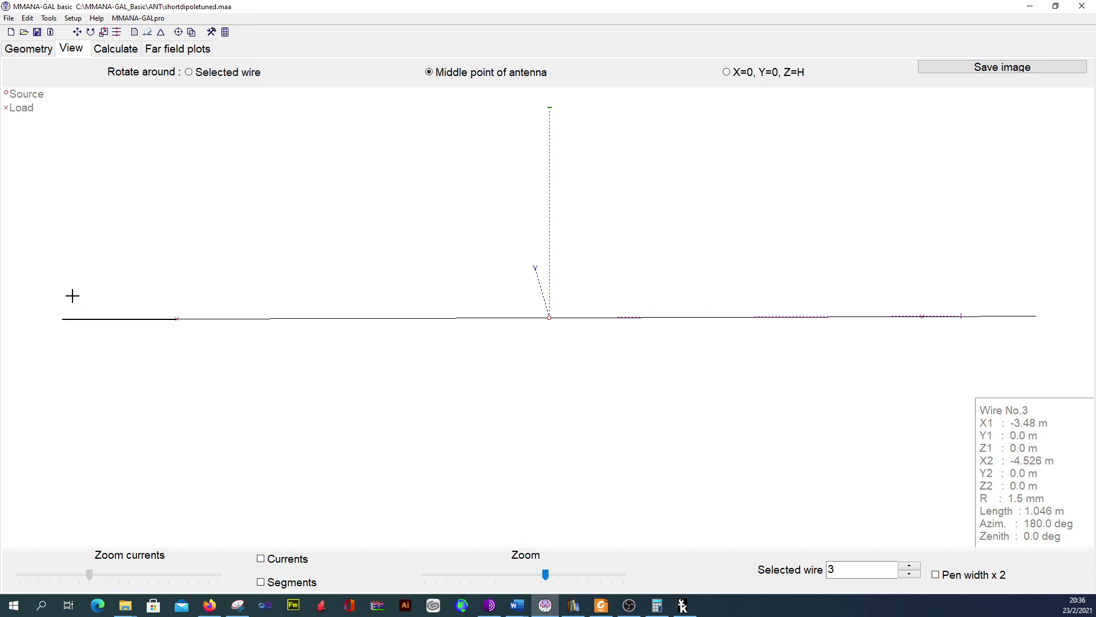
Return to the wire geometry table and check wire 5's X2 end value of 4.5259 m
click(38, 52)
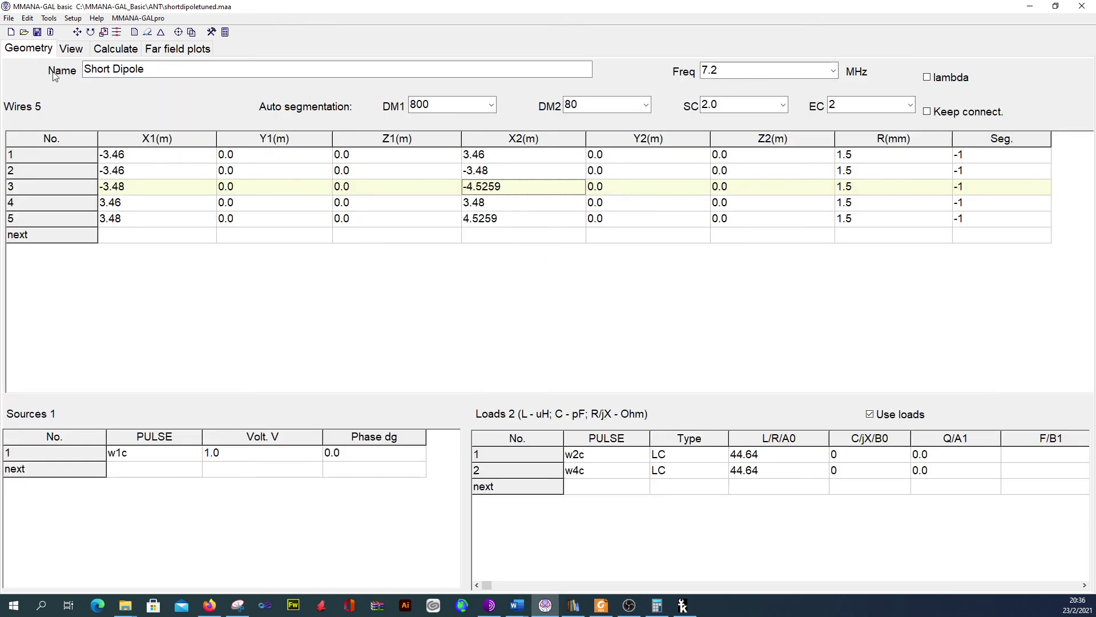
click(495, 222)
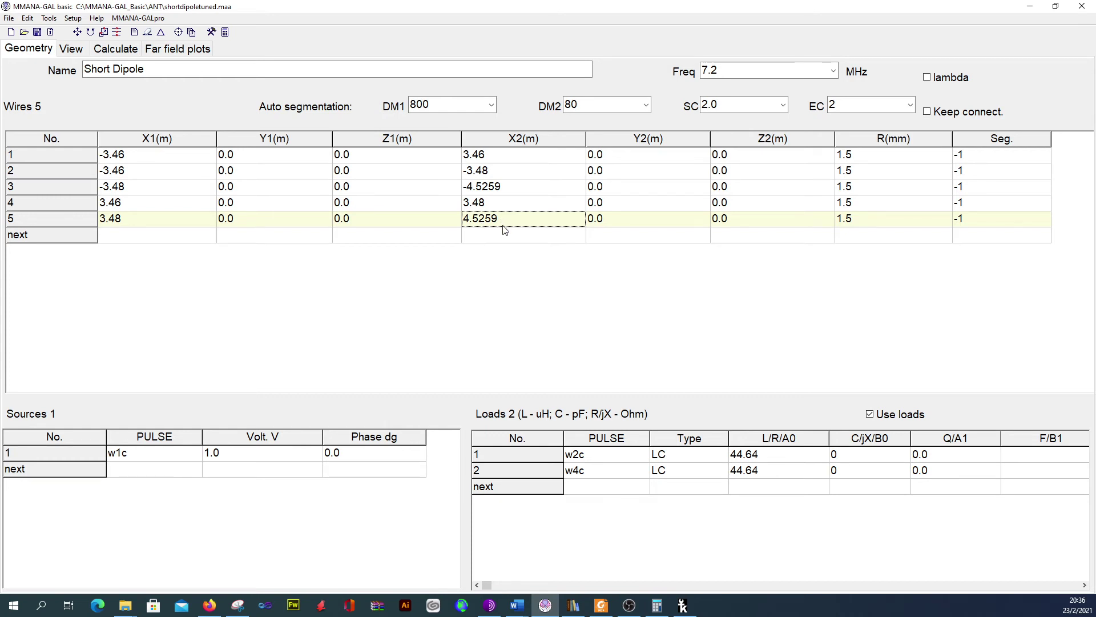
Calculate at 7.2 MHz with 7.00 m added height and highlight the 18.89 Ω resistance
click(96, 53)
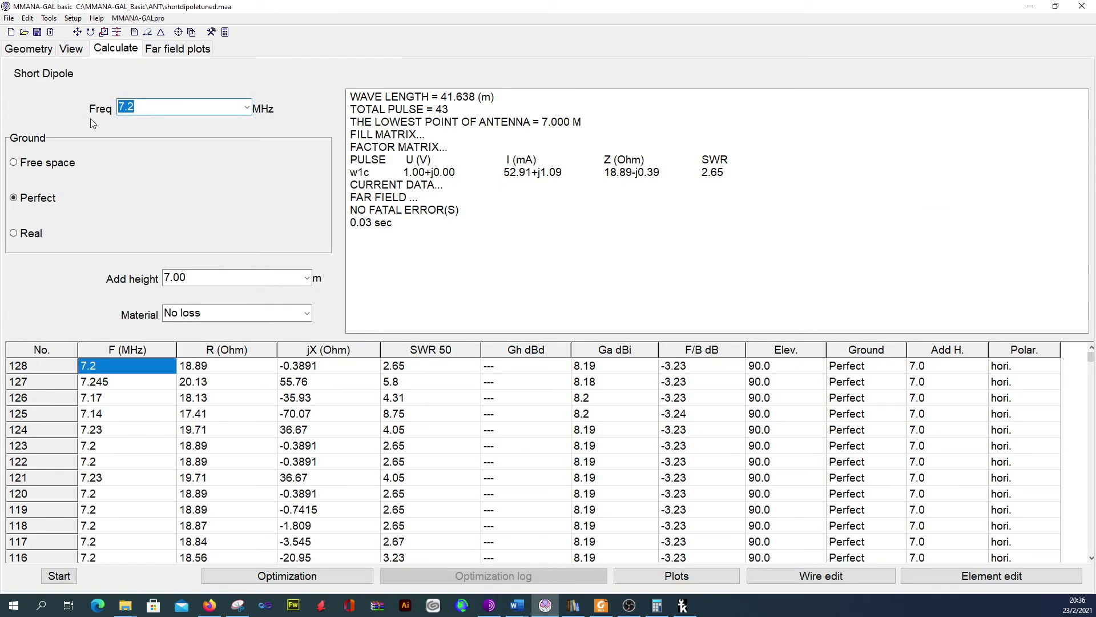
click(183, 279)
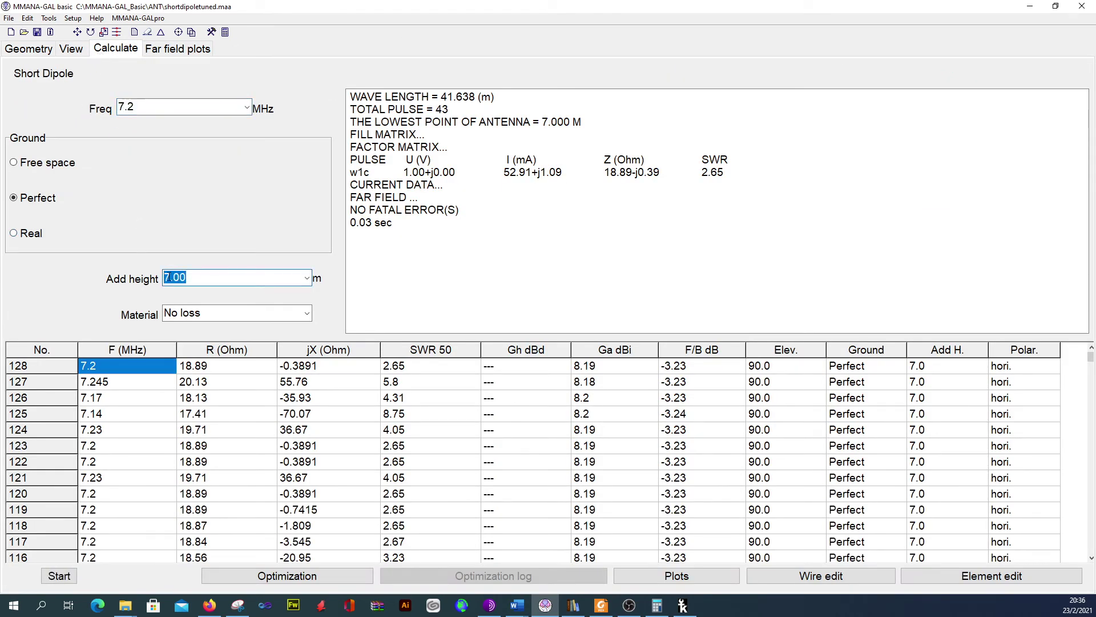
click(137, 106)
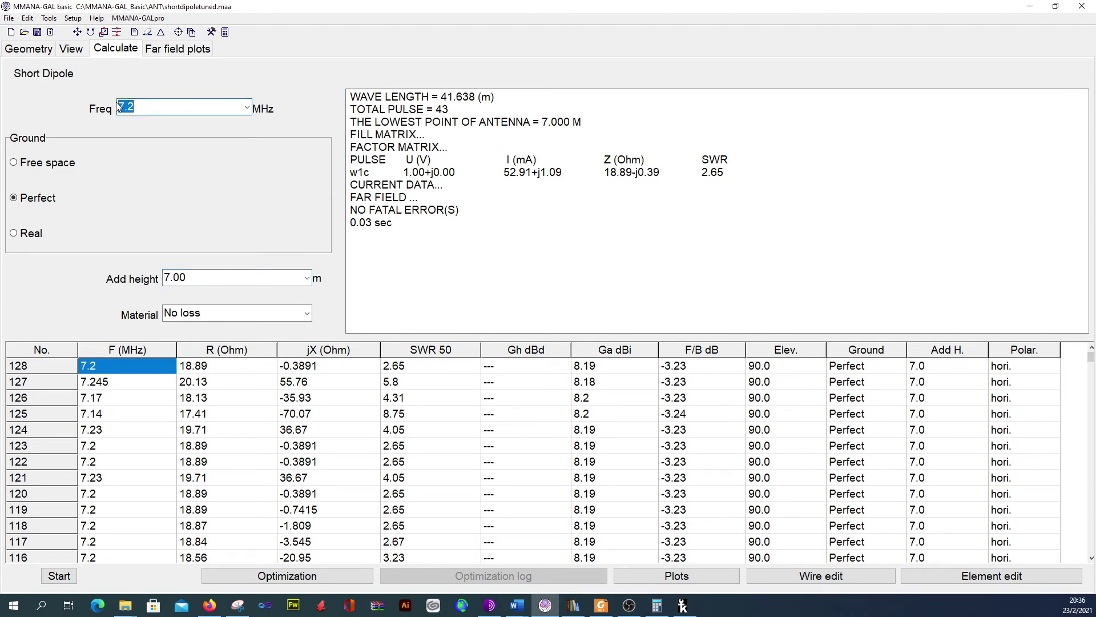
click(67, 573)
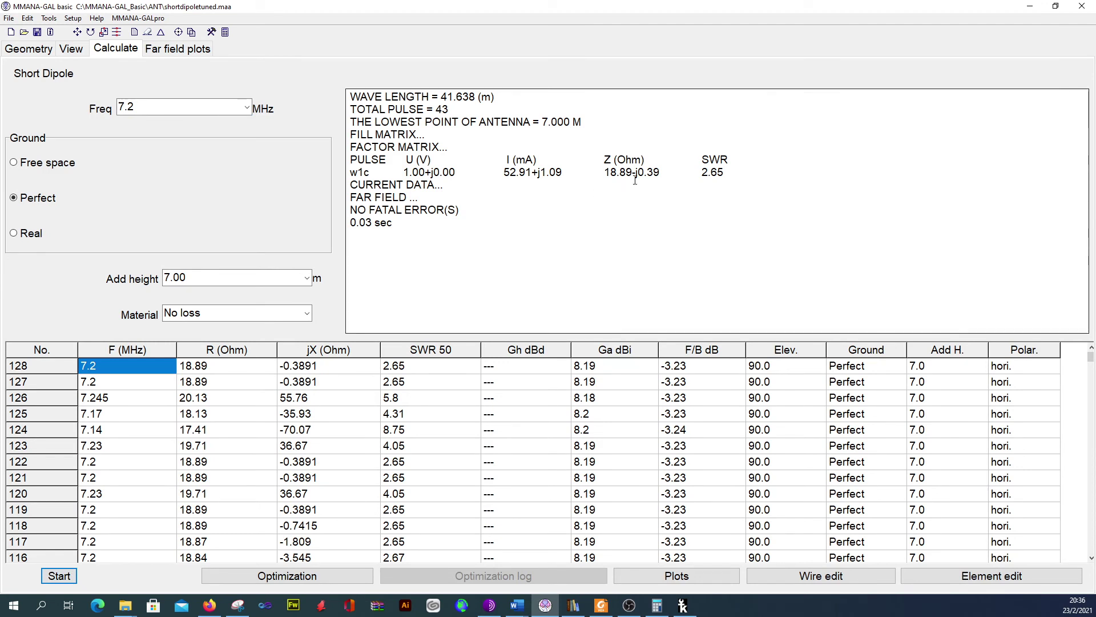
drag(633, 172, 601, 172)
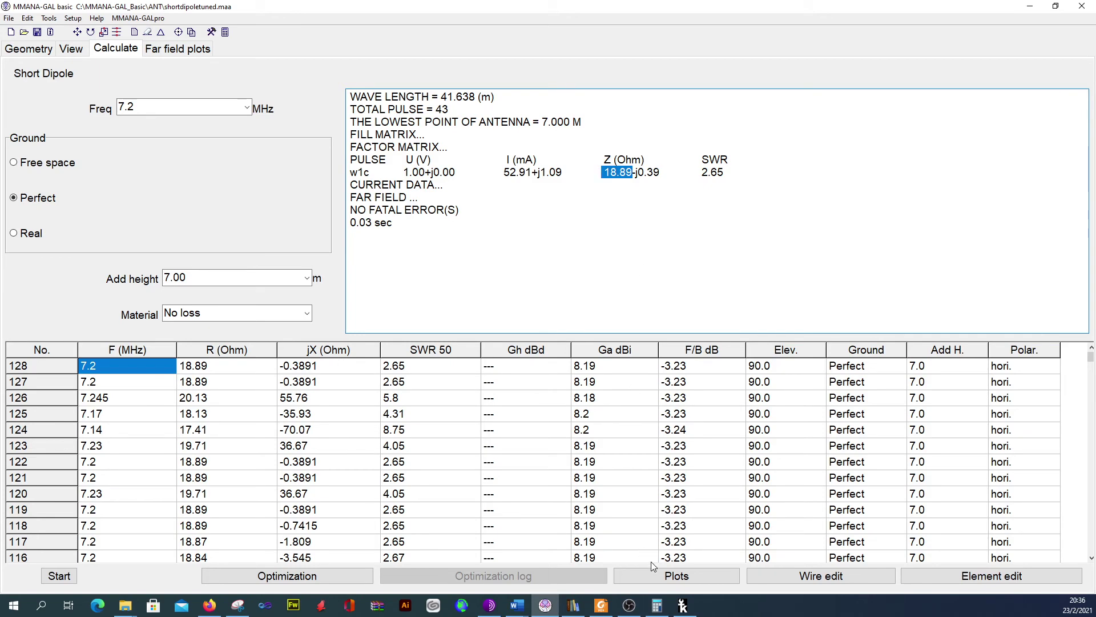
Show the SWR chart, search for resonance and draw a smooth curve bottoming at 7.2 MHz
click(654, 578)
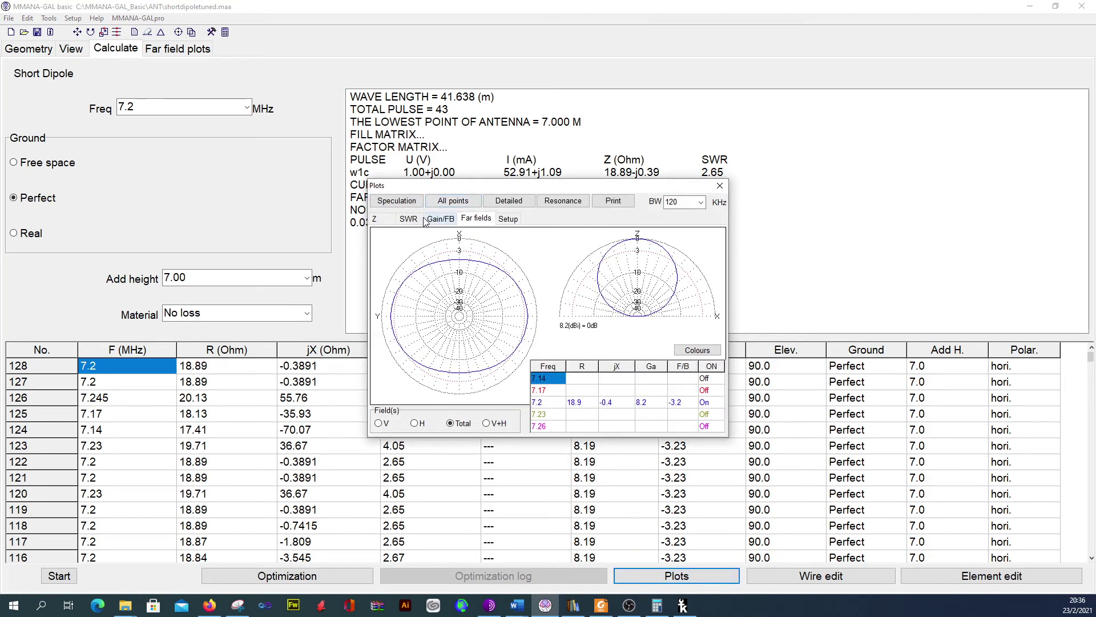
click(418, 219)
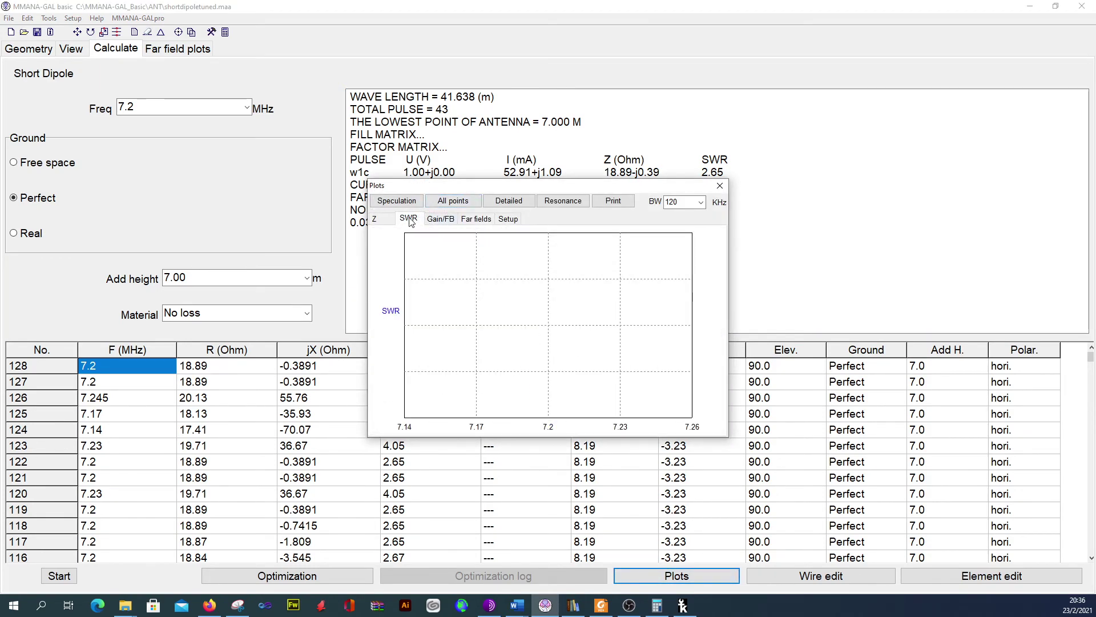
click(557, 206)
click(579, 344)
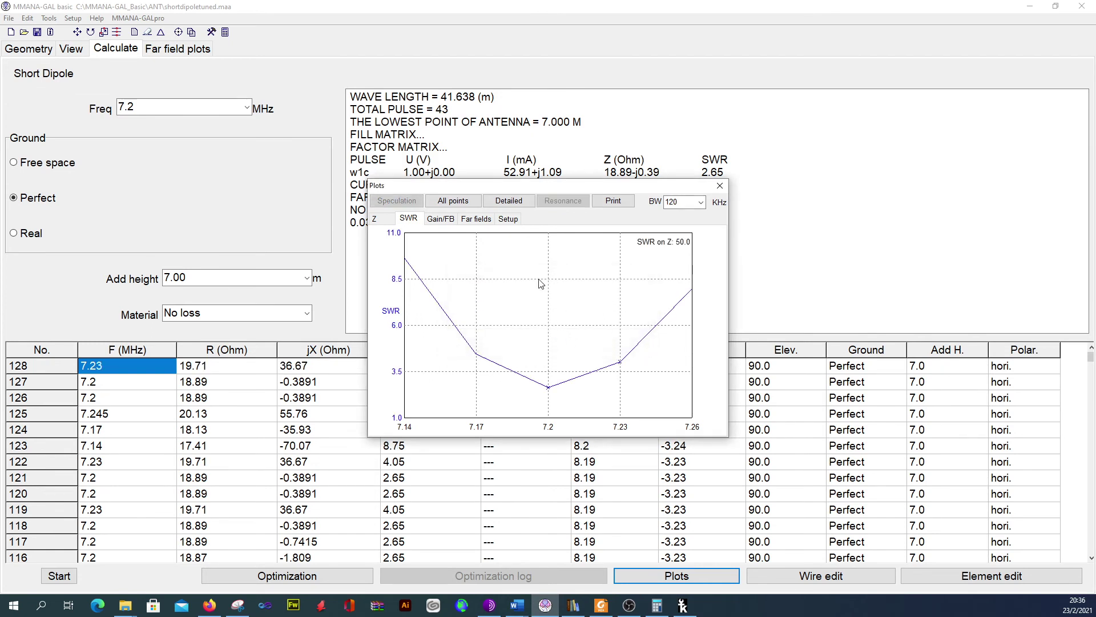
click(510, 204)
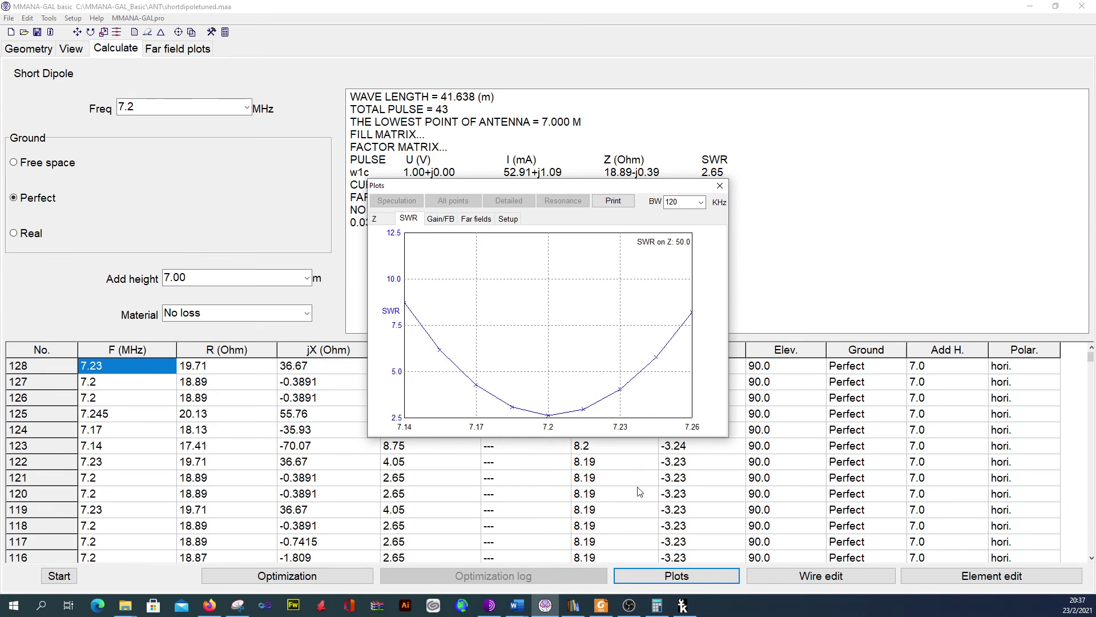
click(682, 607)
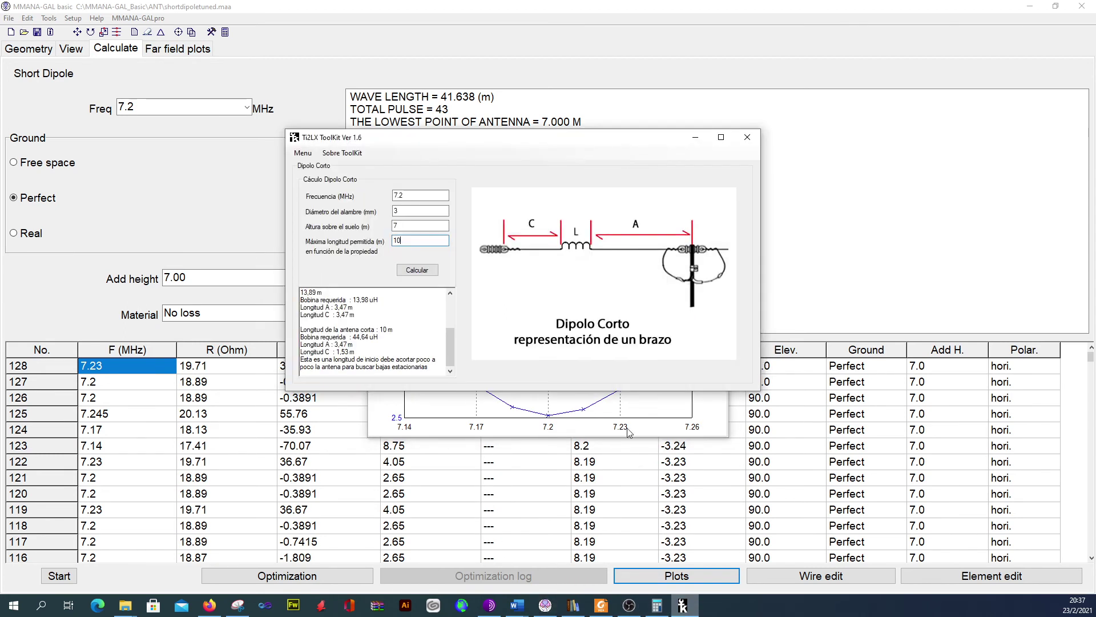
click(545, 605)
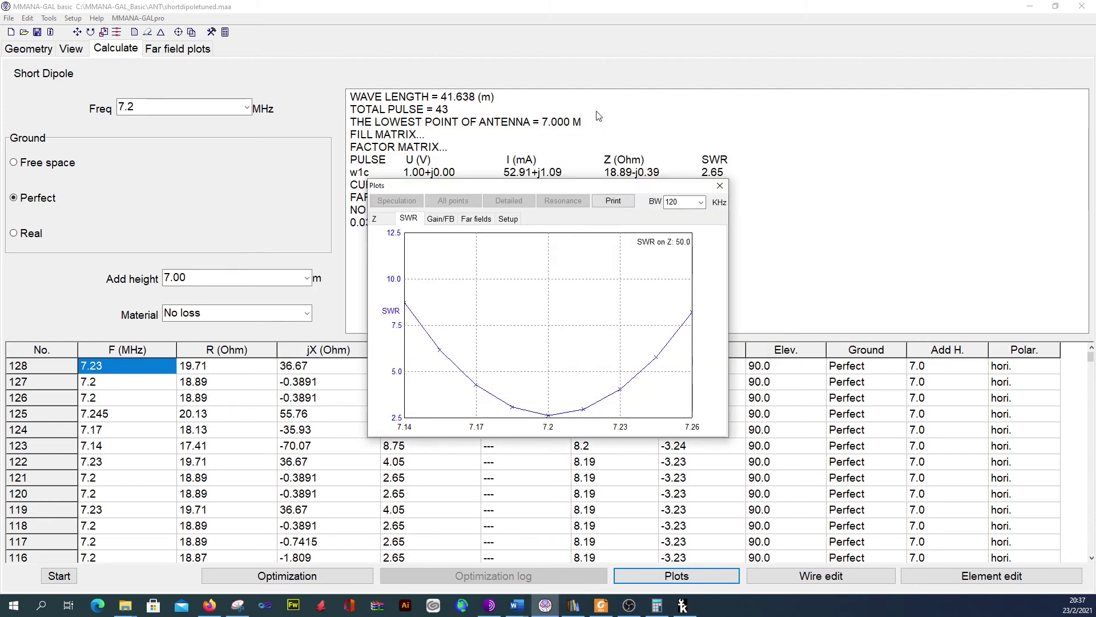
Compute 18 × 4 = 72 in Calculator, minimize it, and move the SWR plot lower
click(657, 605)
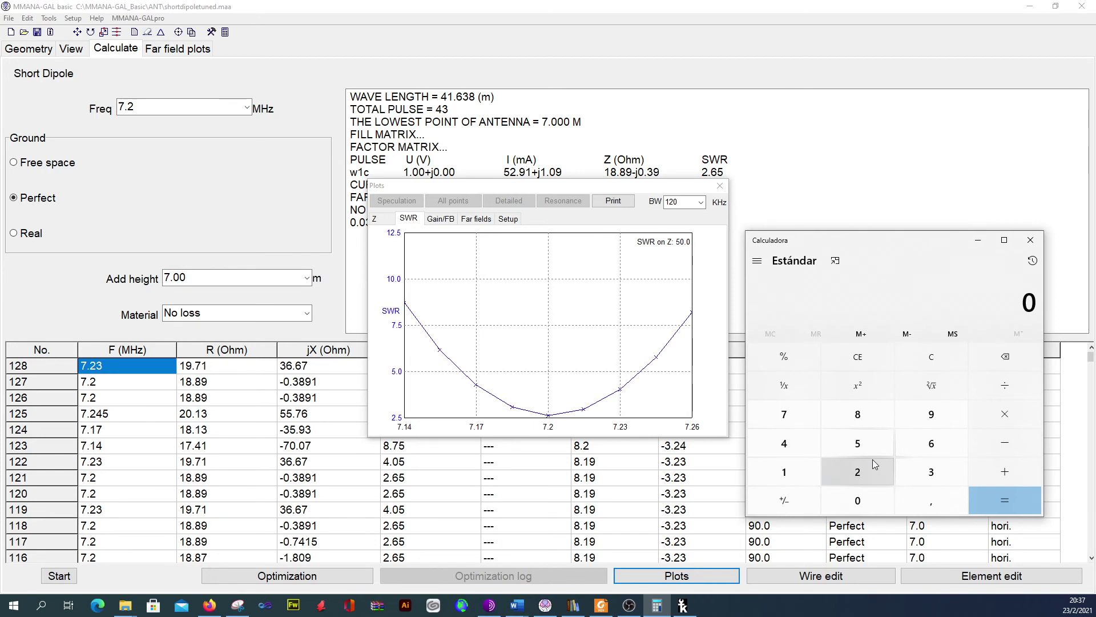
click(788, 469)
click(851, 415)
click(1007, 414)
click(805, 440)
click(1021, 505)
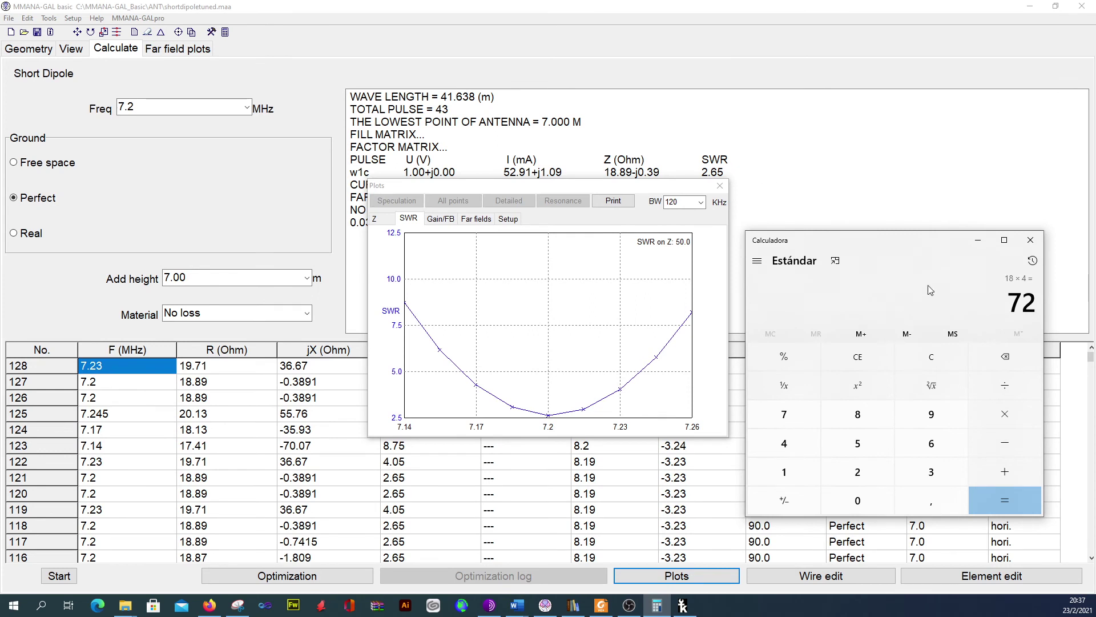
click(977, 240)
drag(607, 188, 729, 214)
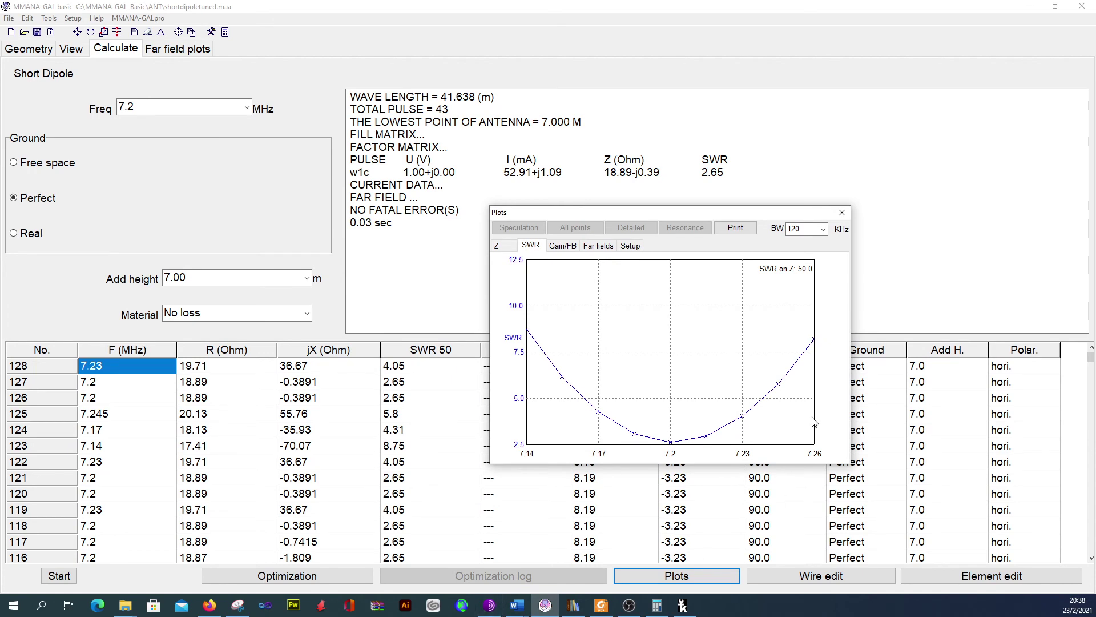
Close the SWR plot and minimize MMANA-GAL and the translation page
click(842, 212)
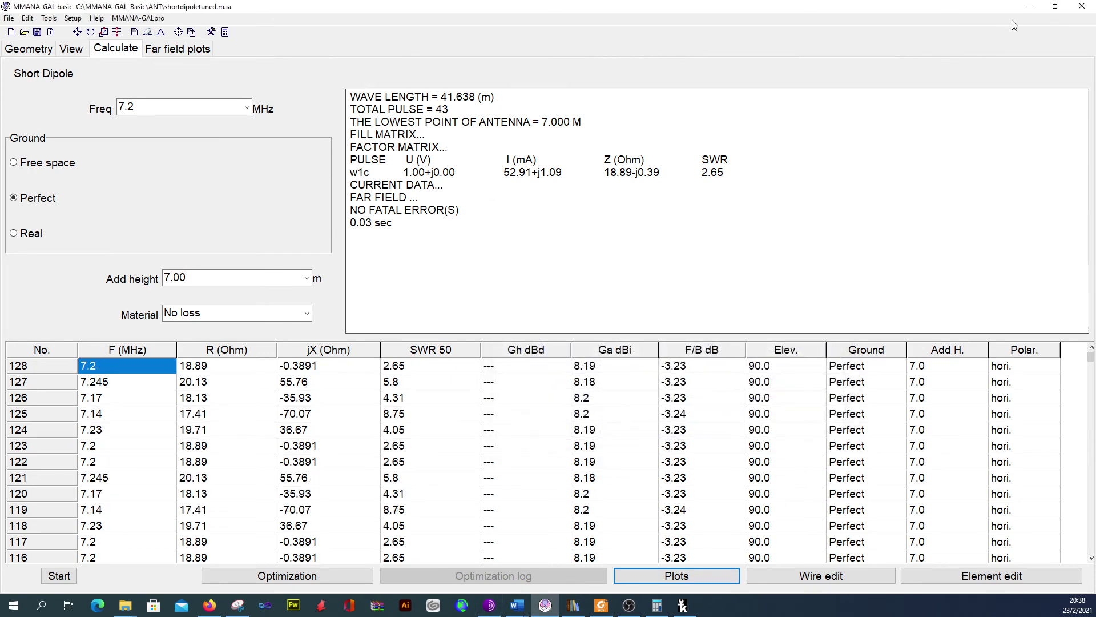
click(1030, 6)
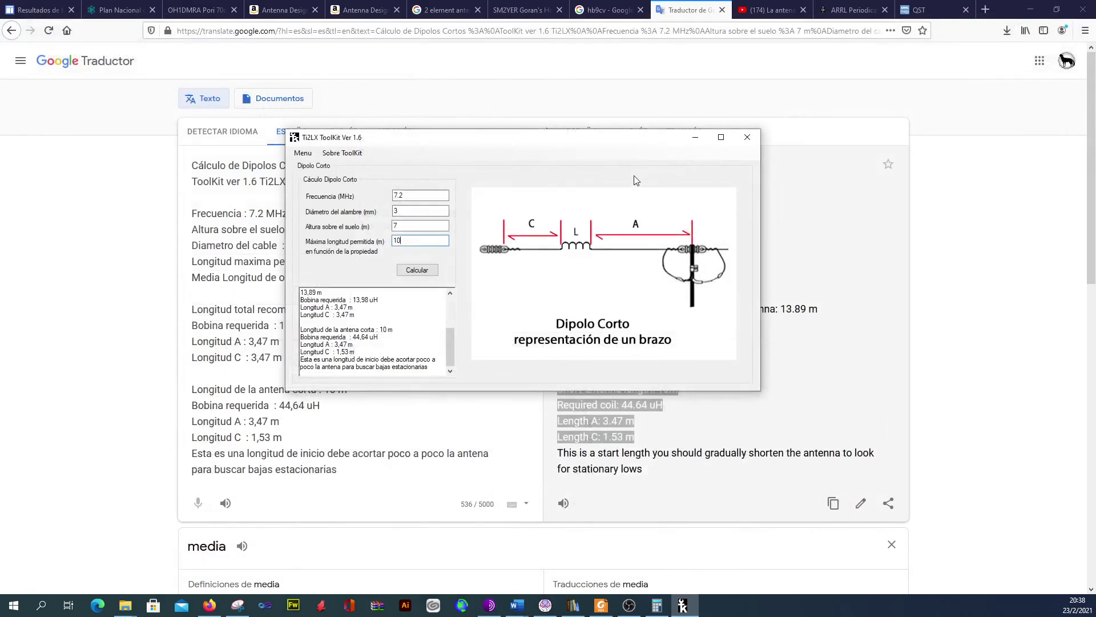
click(1031, 9)
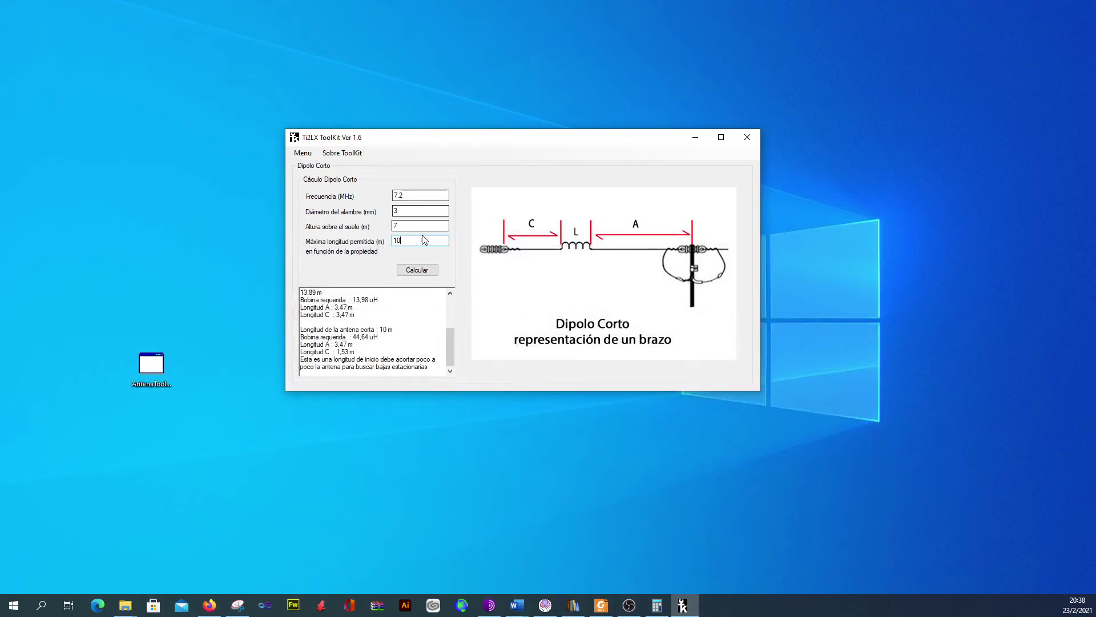
Review the Dipolo Corto inputs: 7.2 MHz frequency, 3 mm diameter, 7 m height, 10 m length
drag(400, 240, 390, 231)
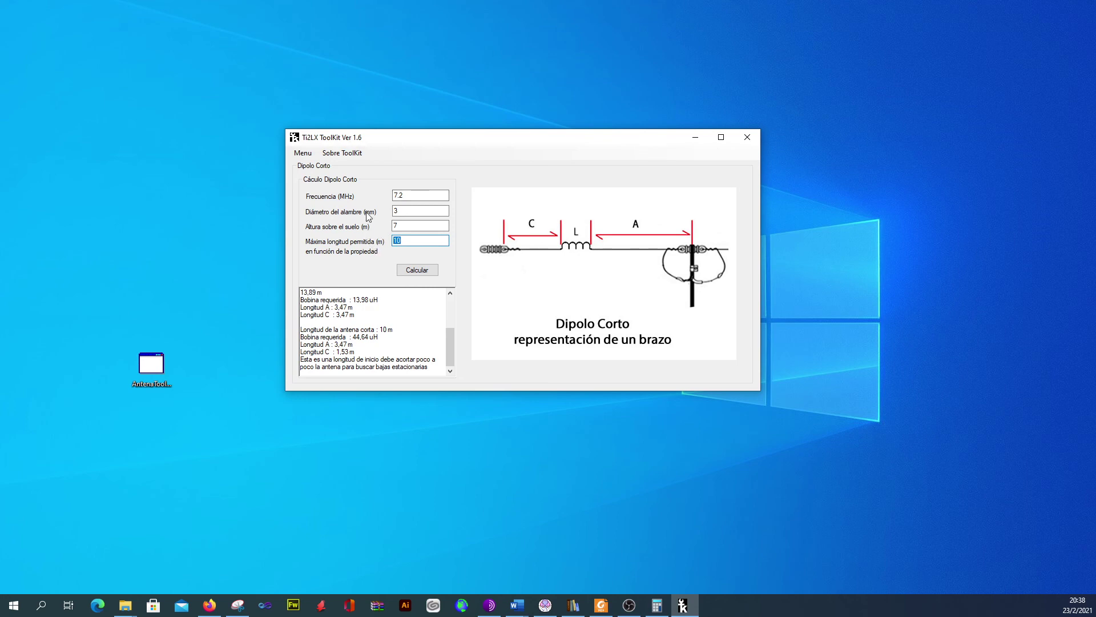
drag(425, 194, 393, 188)
click(416, 195)
click(408, 212)
click(412, 226)
double_click(397, 241)
Open the Ajuste de Antena dipolo calculator from the Antenas menu
click(303, 153)
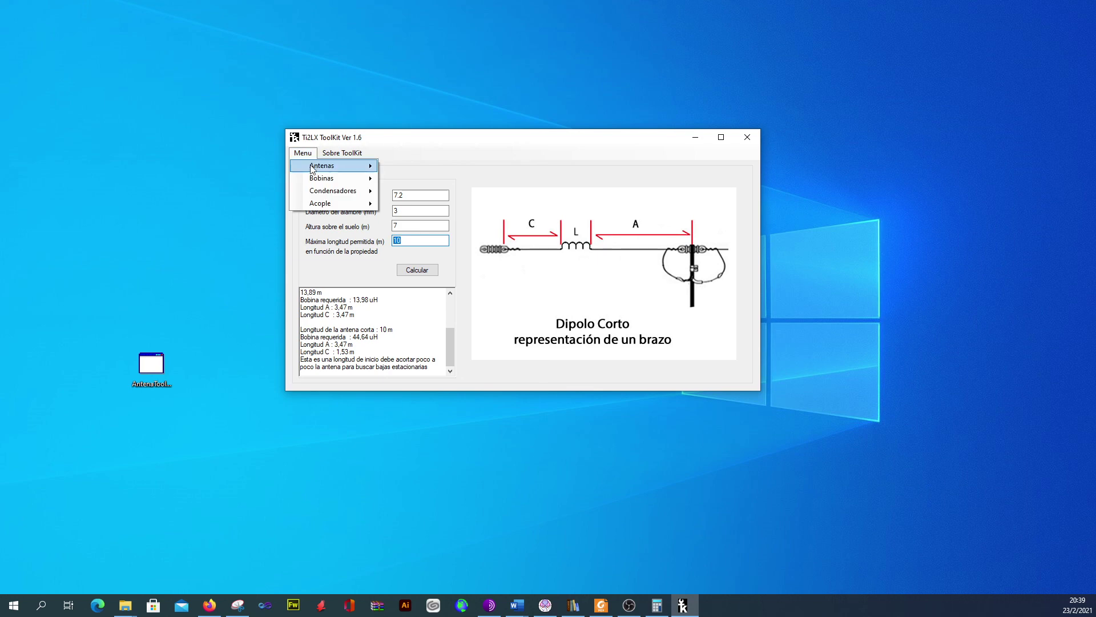
mouse_move(313, 171)
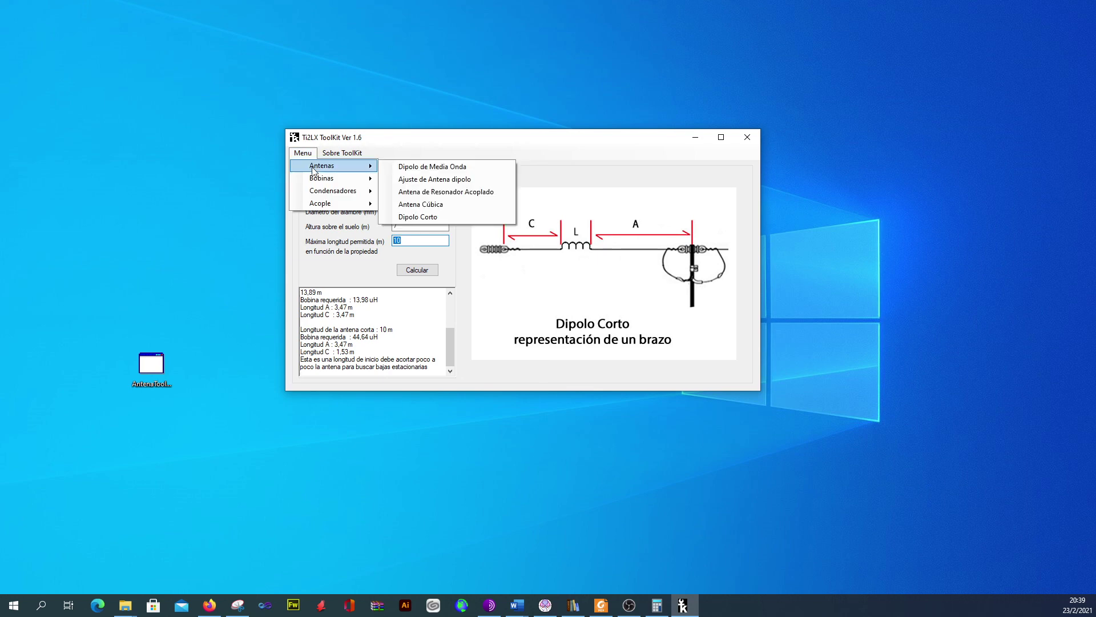
click(474, 181)
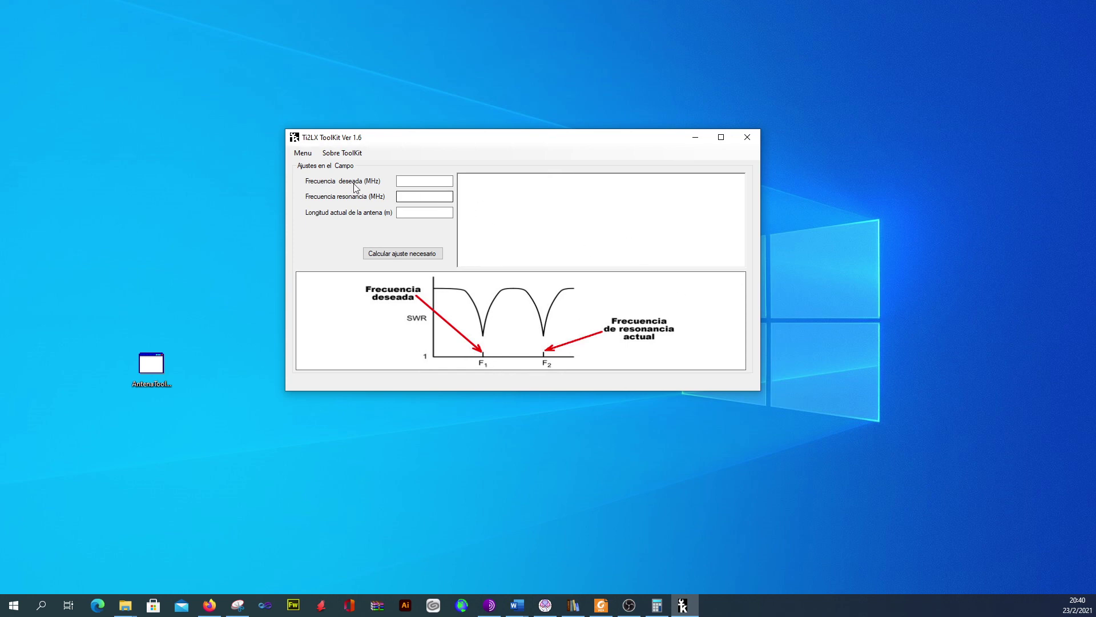
click(303, 153)
mouse_move(319, 169)
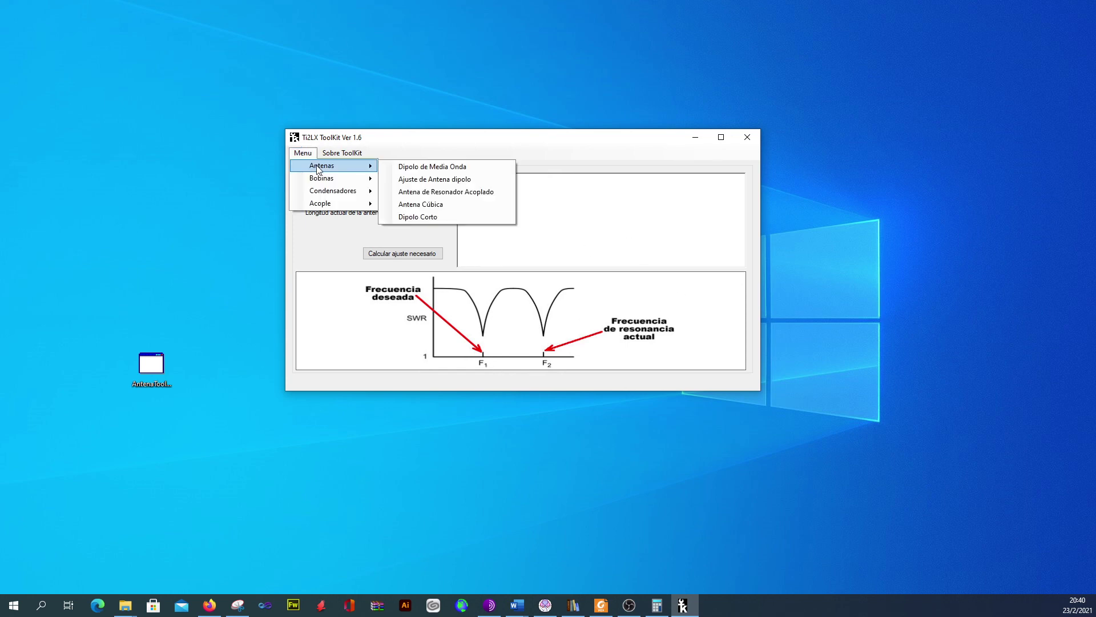
Open the Antena de Resonador Acoplado calculator
click(479, 197)
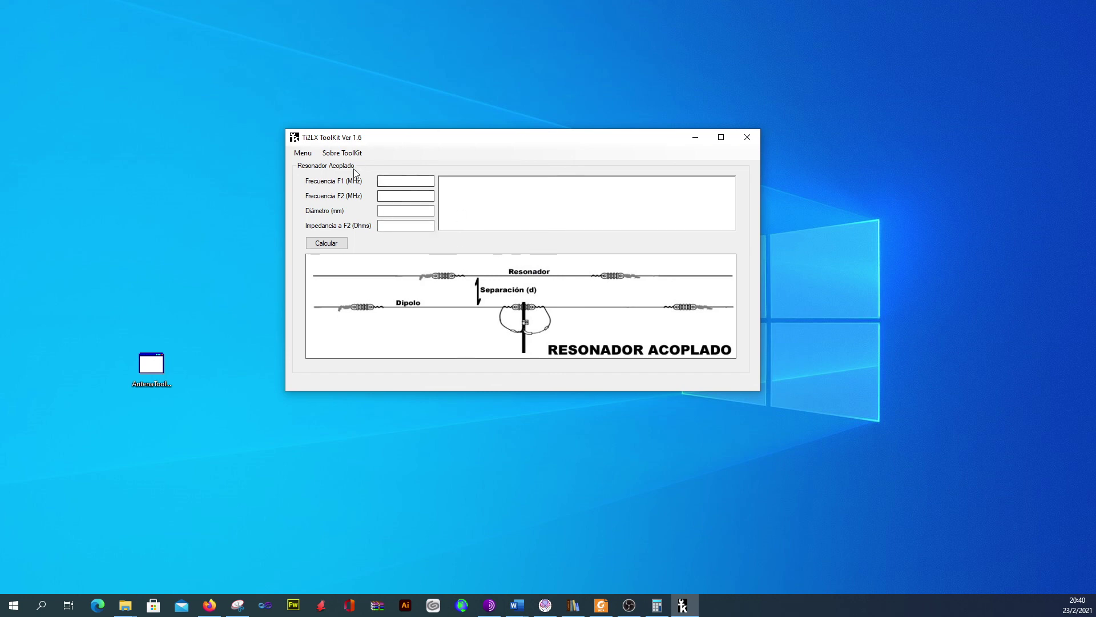
click(302, 153)
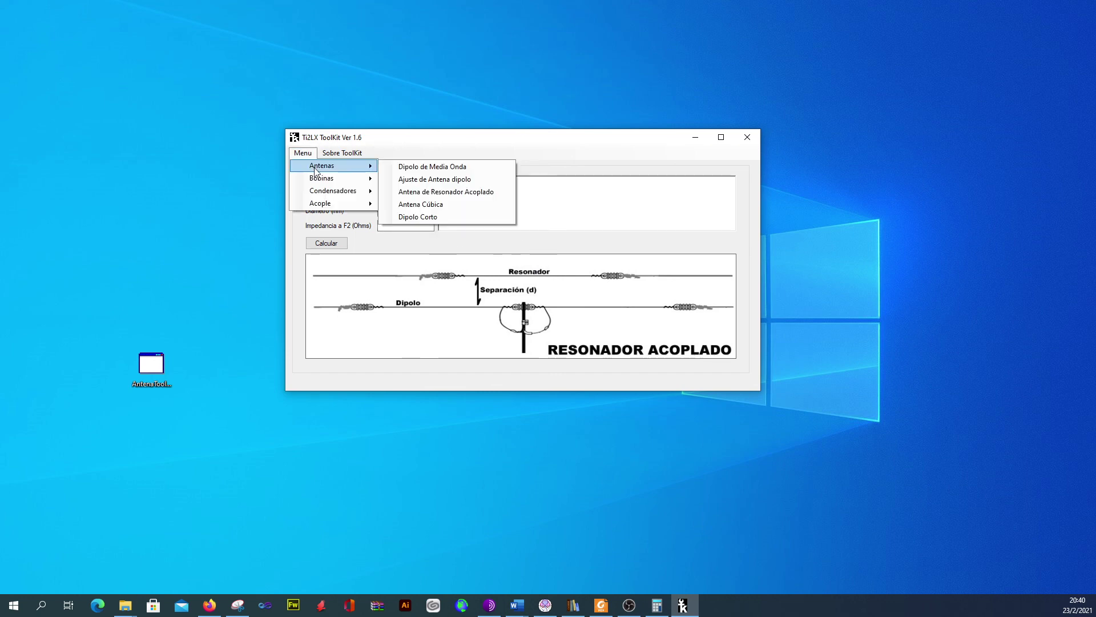
mouse_move(345, 166)
Open the Cilíndricos capacitor calculator from the Condensadores menu
mouse_move(341, 191)
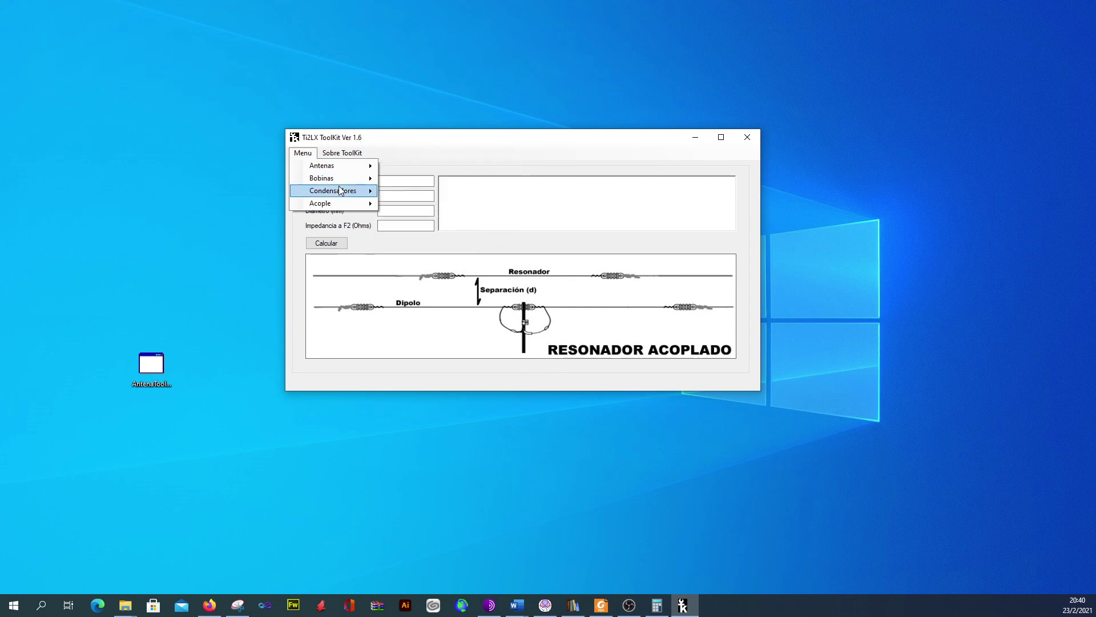
click(401, 193)
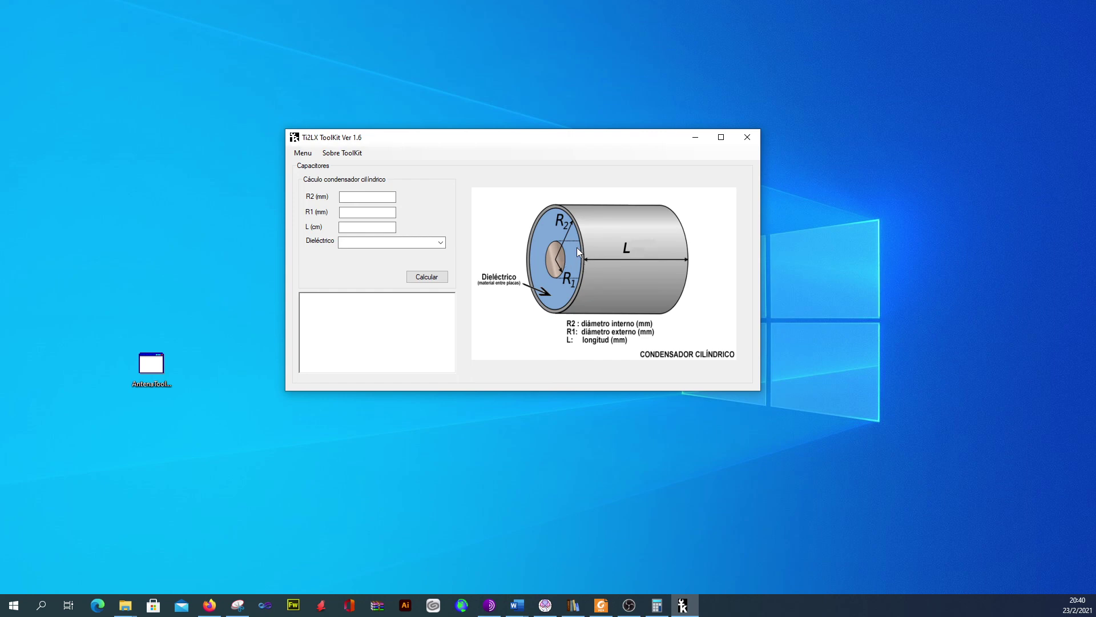
click(303, 153)
mouse_move(321, 170)
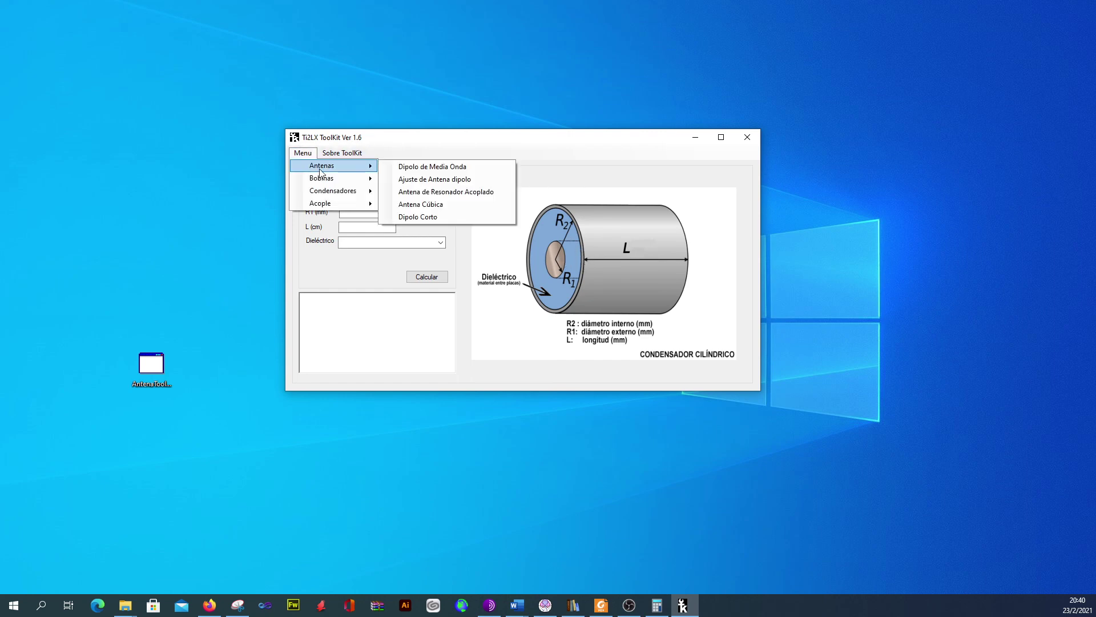
Return to Dipolo Corto and recalculate: 44.64 uH coil, A 3.47 m, C 1.53 m
click(445, 218)
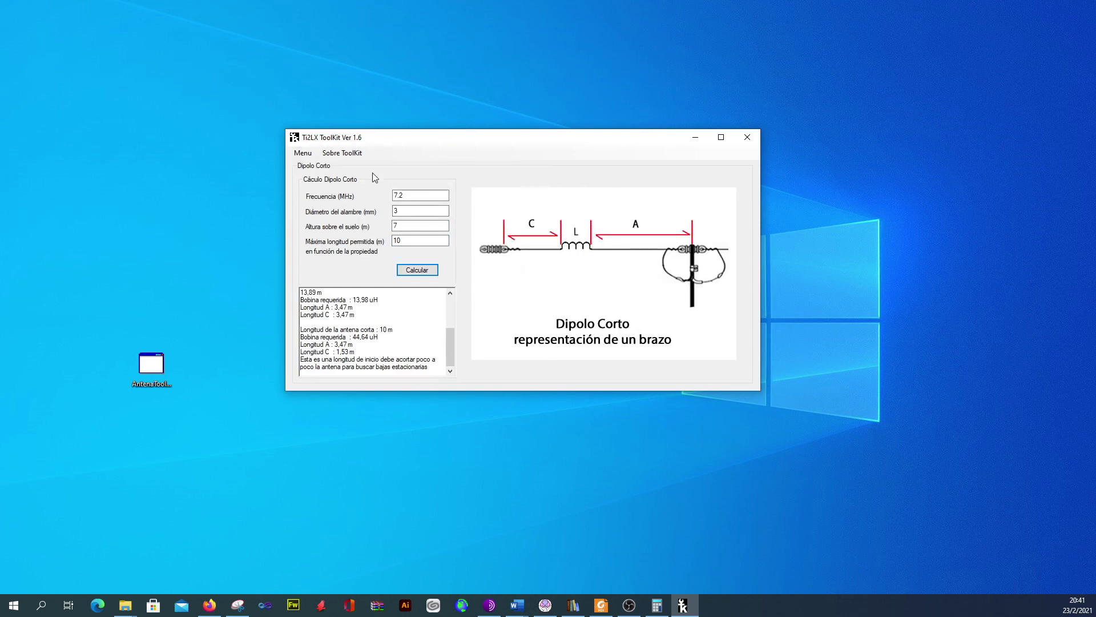
click(438, 269)
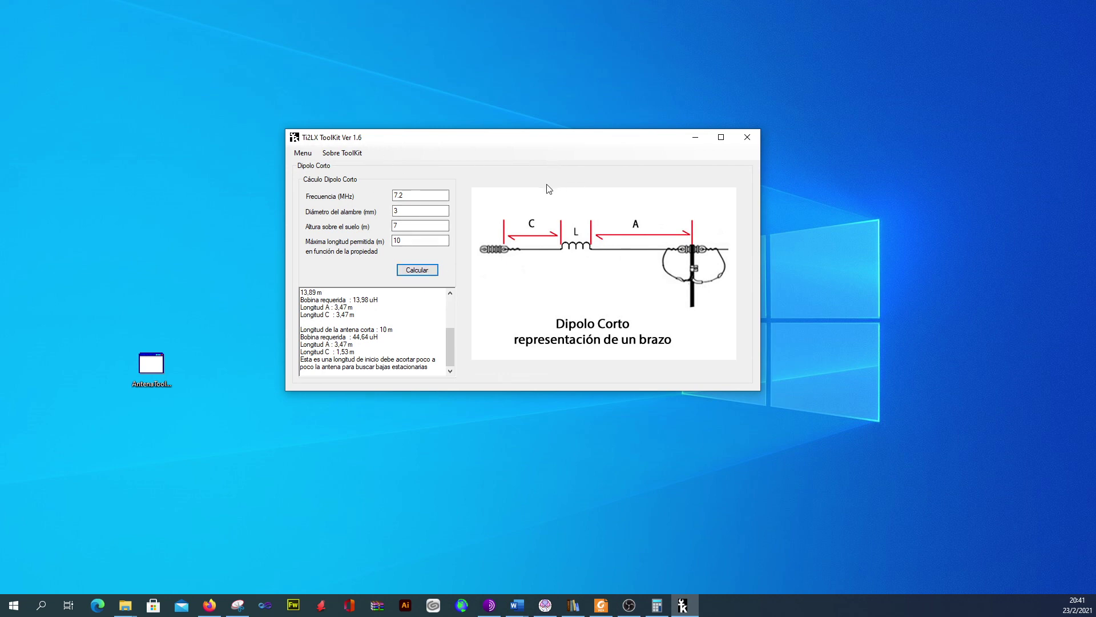